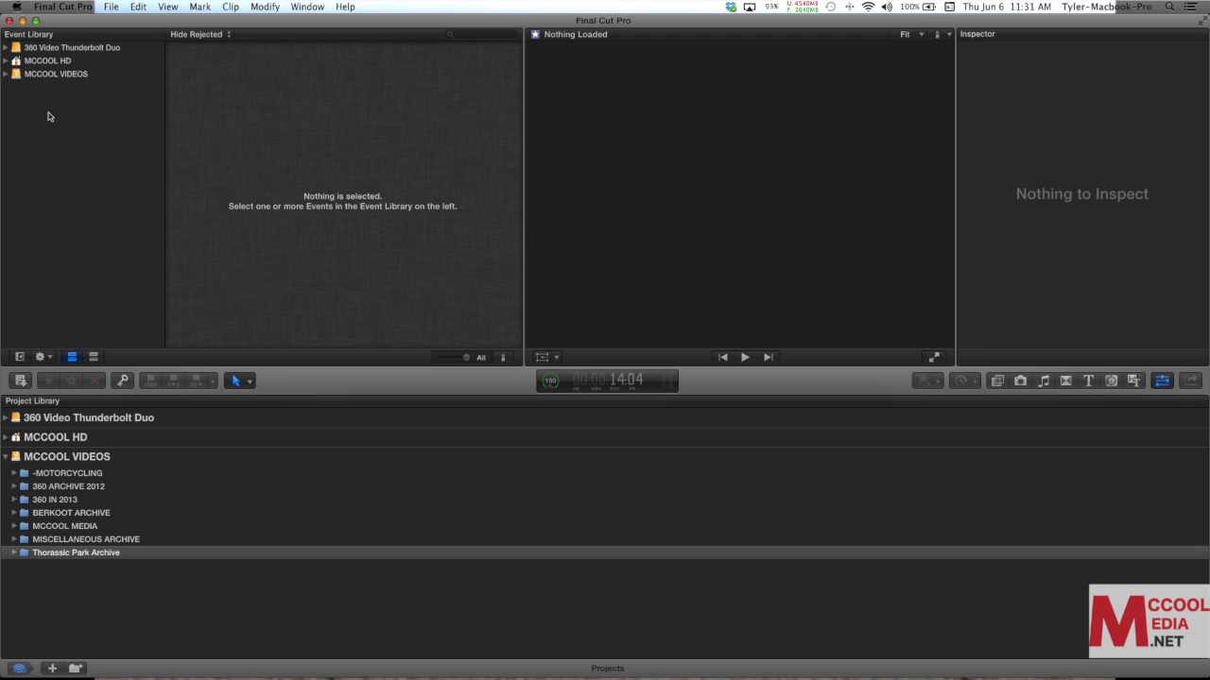
# Open the "- Inside The Helmet" event on the MCCOOL VIDEOS drive and view the clip information of MVI_3142
pyautogui.click(7, 74)
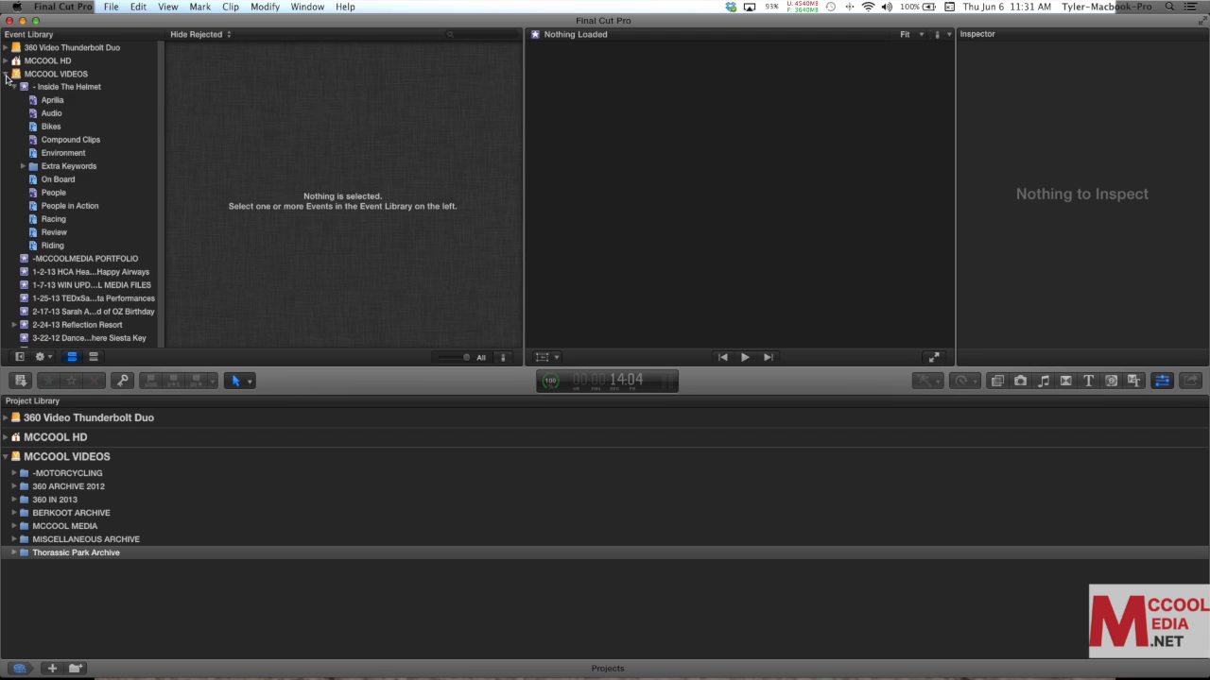
pyautogui.click(118, 89)
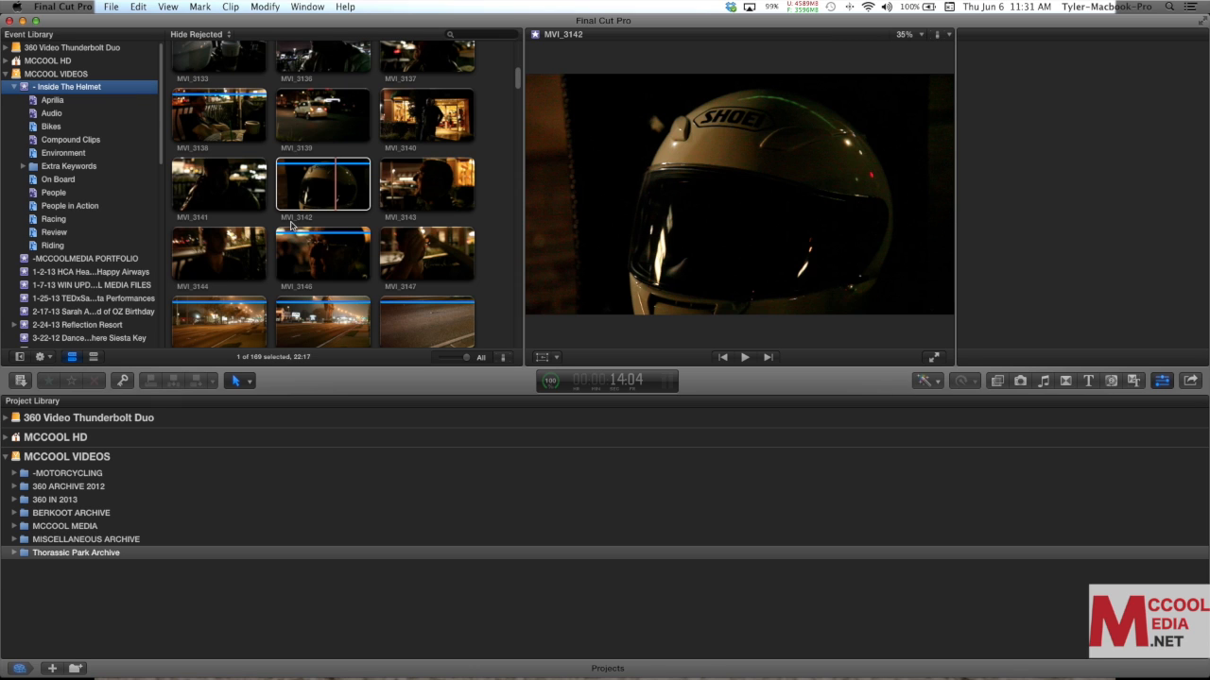
pyautogui.press('super+4')
pyautogui.click(290, 224)
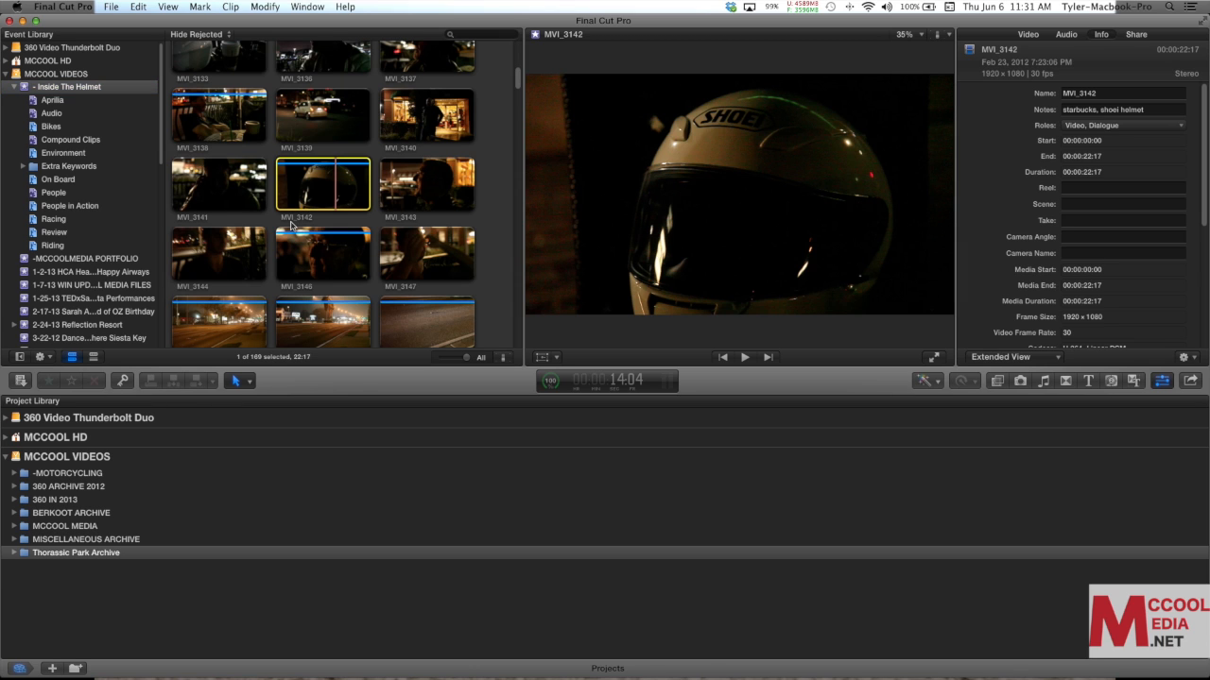
pyautogui.scroll(10, 290, 224)
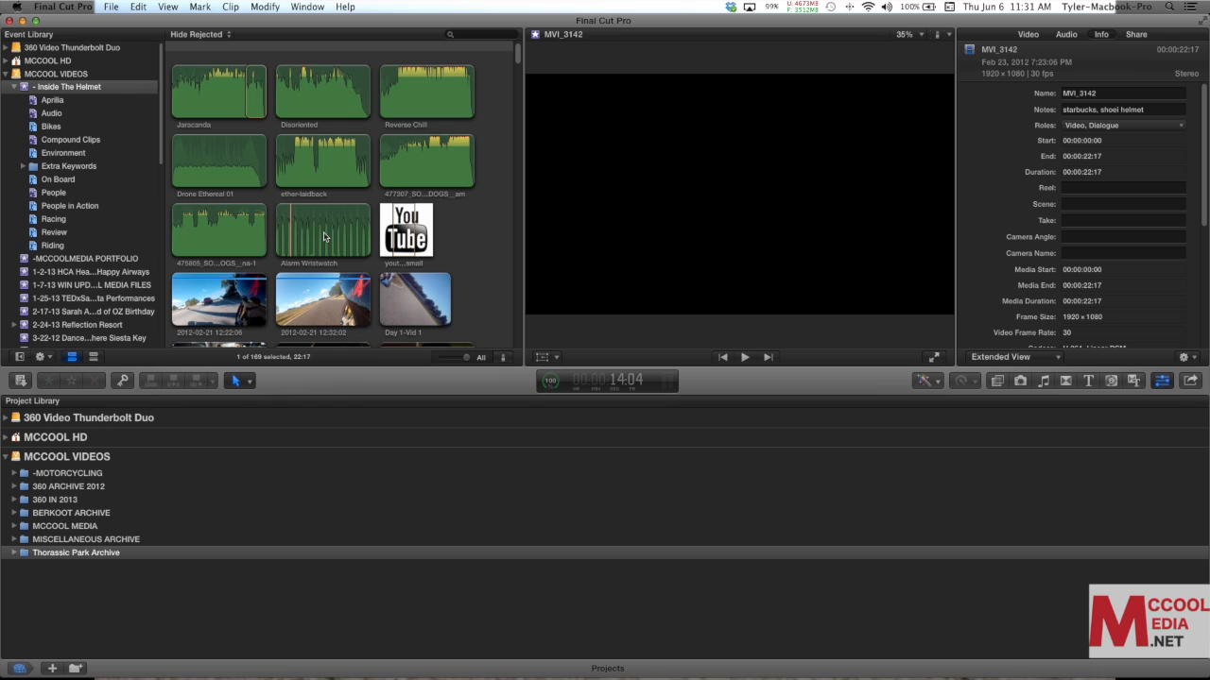
pyautogui.scroll(3, 296, 253)
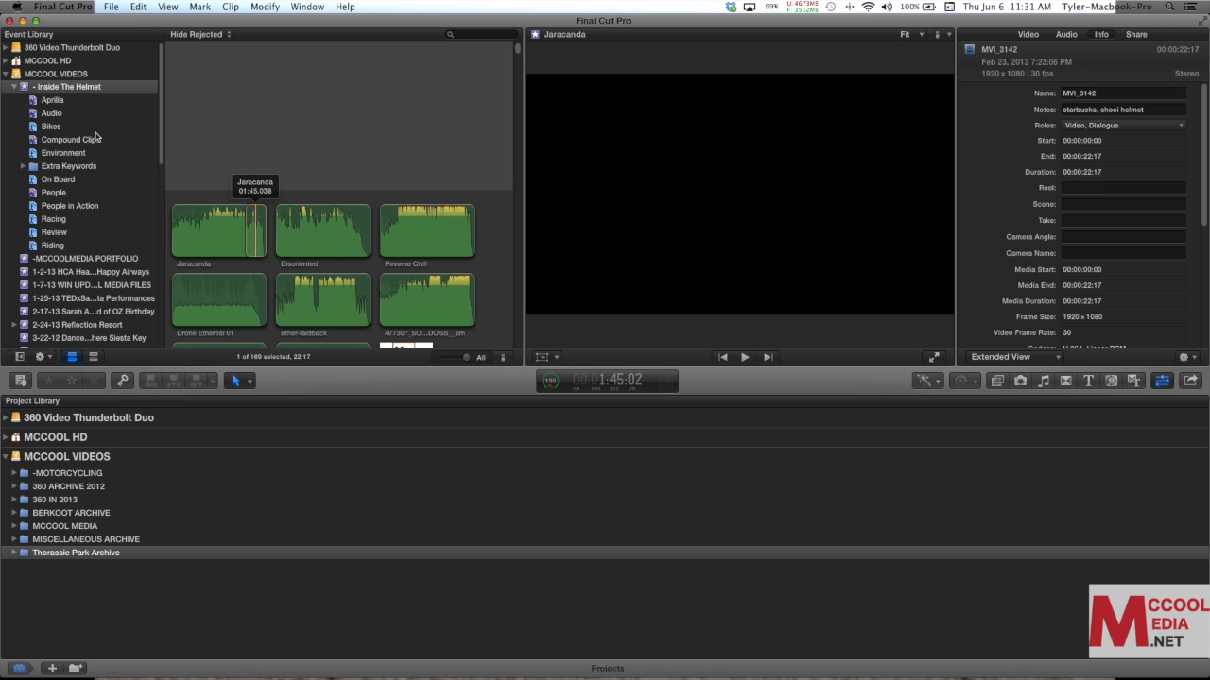
pyautogui.click(68, 87)
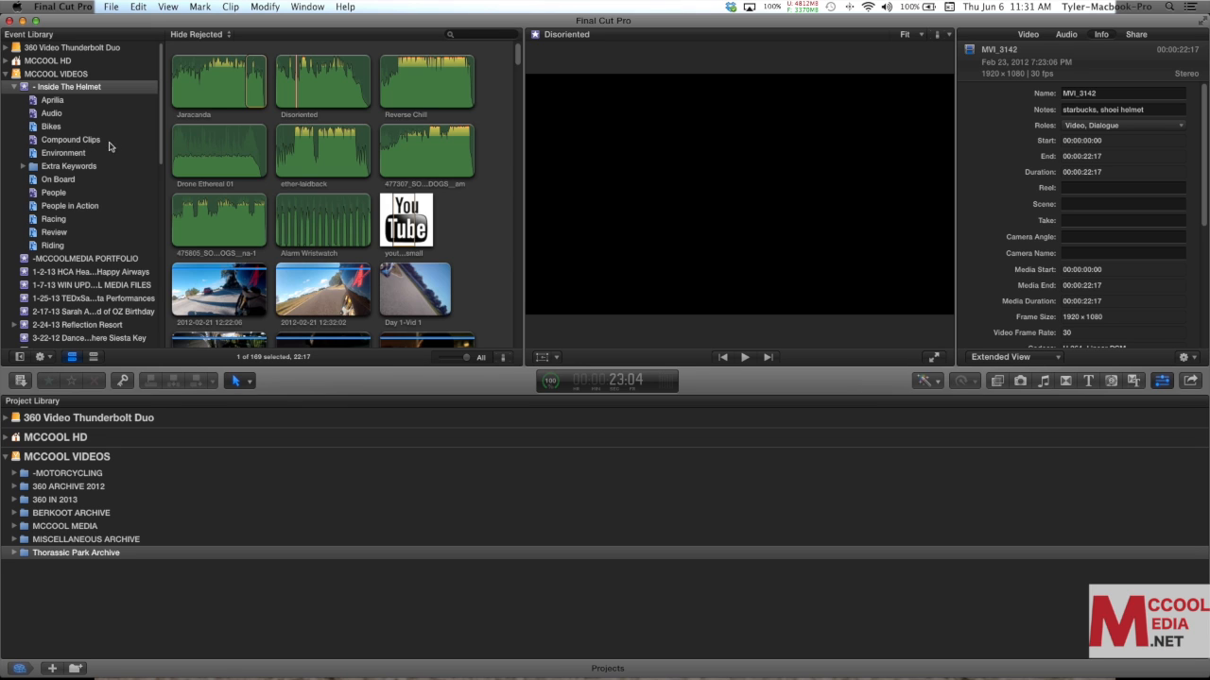
# Browse all the clips in the Bikes keyword collection of the "- Inside The Helmet" event
pyautogui.click(67, 127)
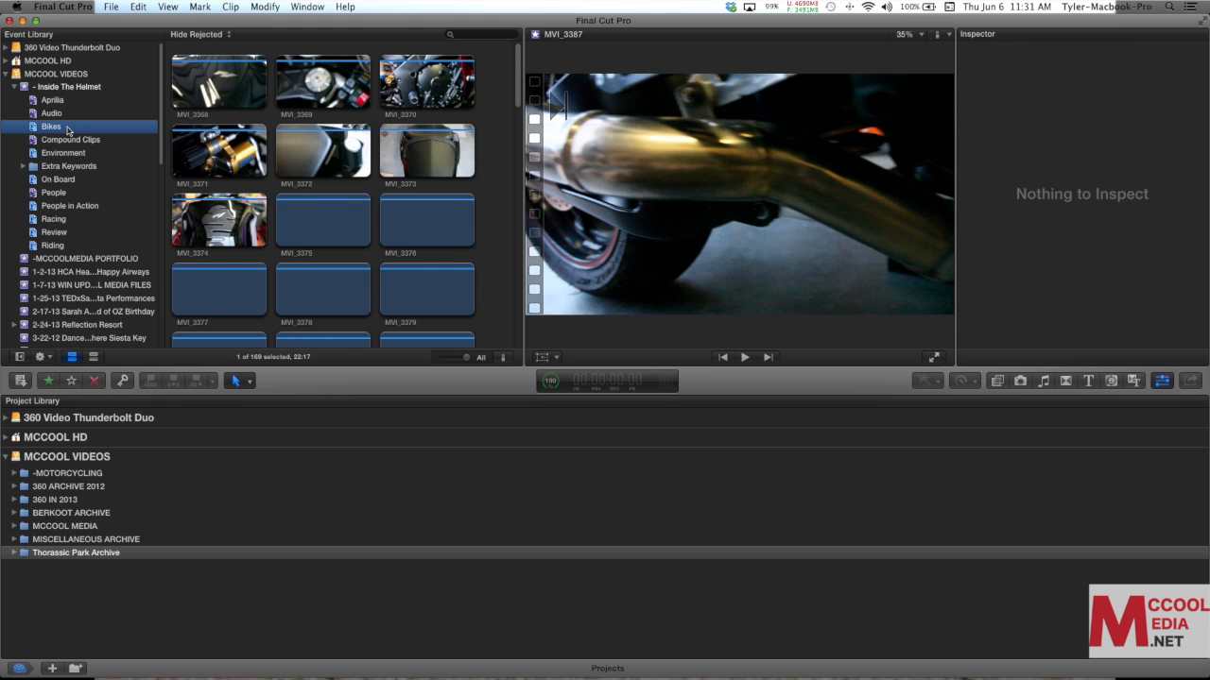
pyautogui.scroll(-4, 322, 170)
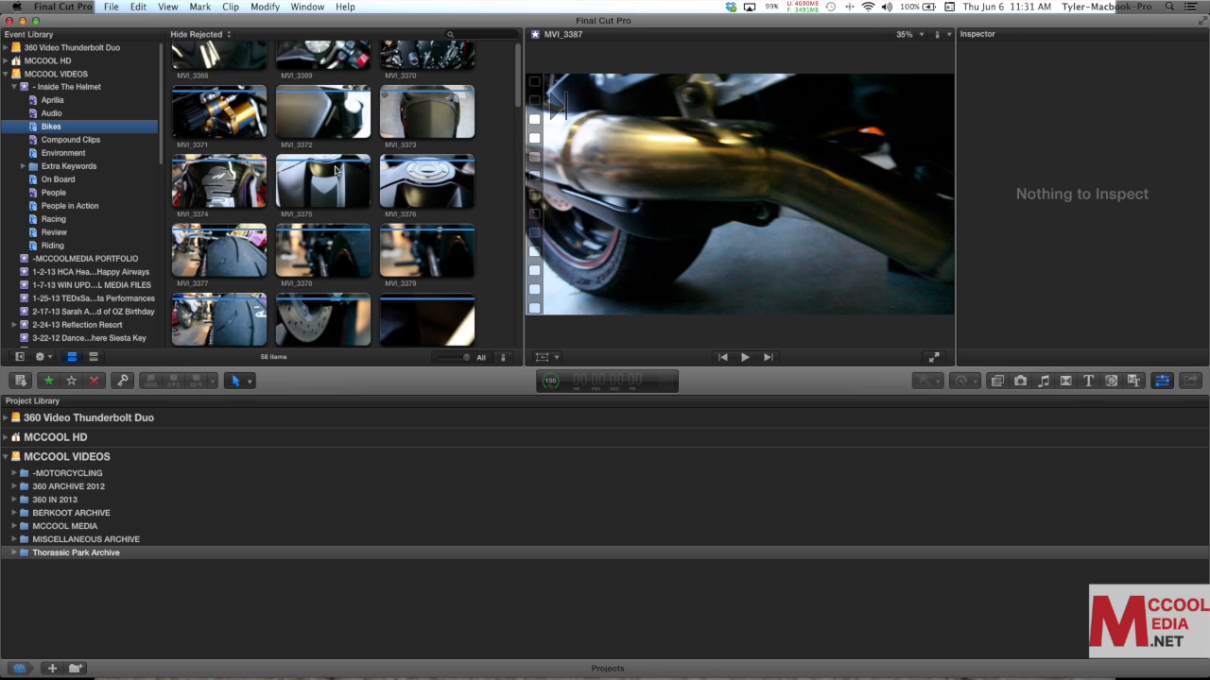
pyautogui.scroll(-15, 335, 170)
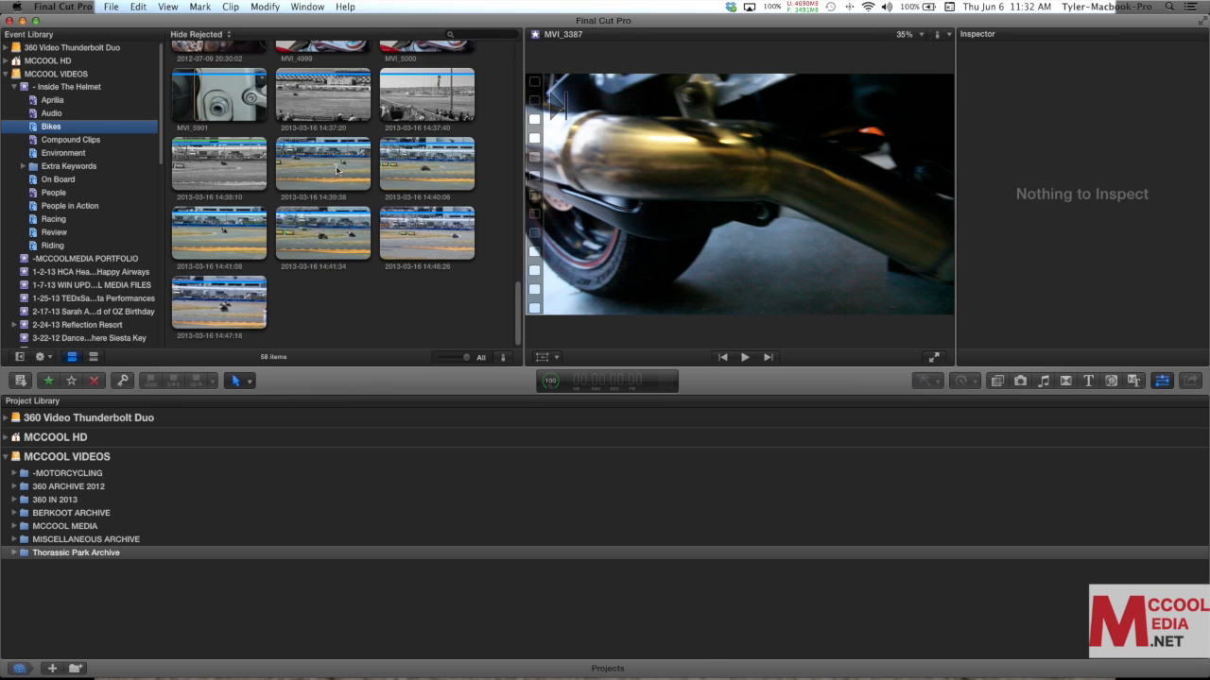
pyautogui.scroll(-5, 336, 170)
pyautogui.scroll(-3, 336, 170)
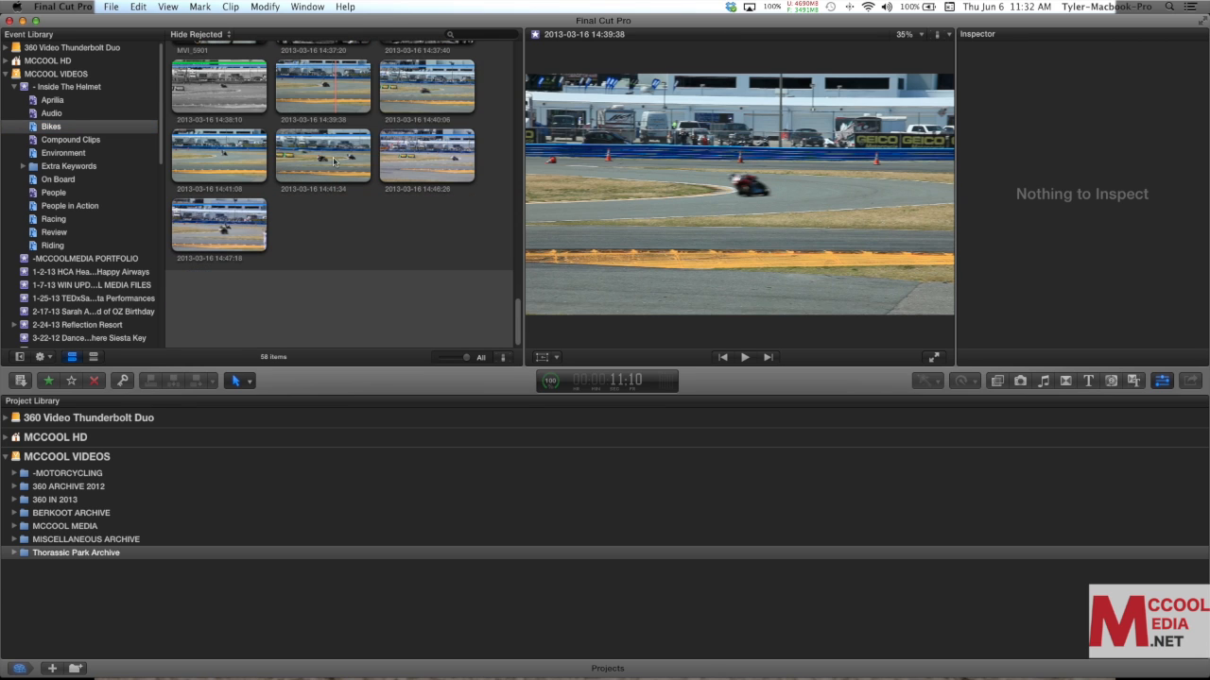
pyautogui.scroll(-3, 335, 162)
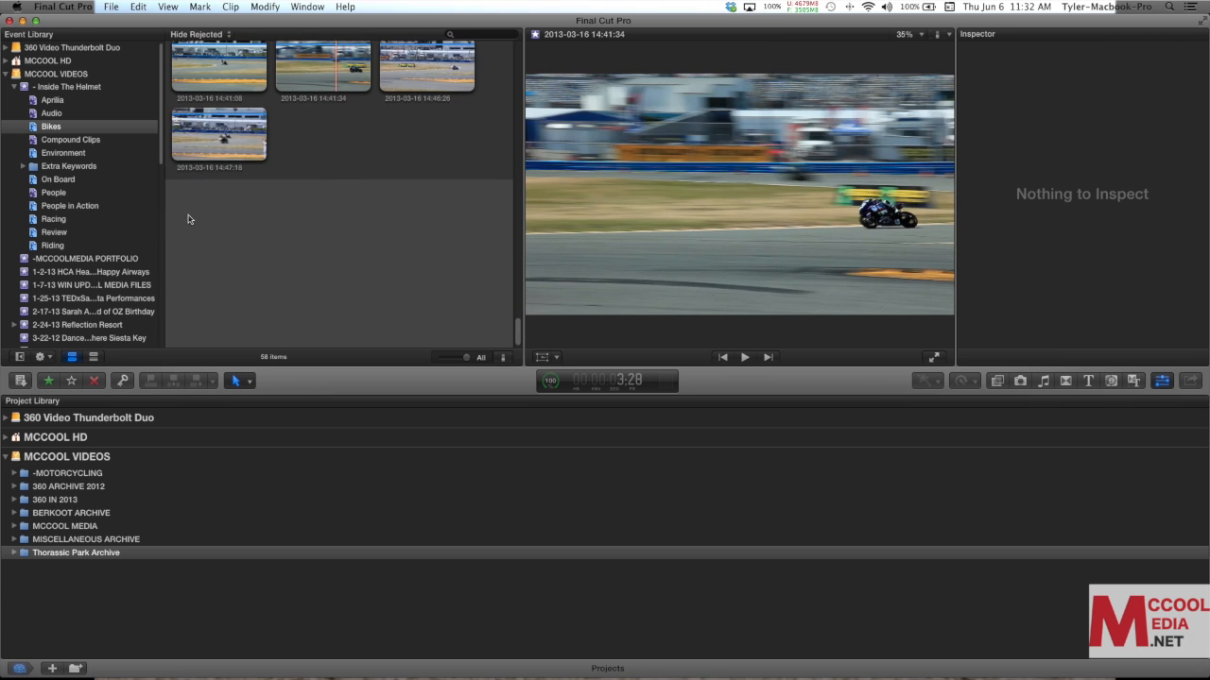
pyautogui.scroll(3, 354, 154)
pyautogui.scroll(3, 354, 154)
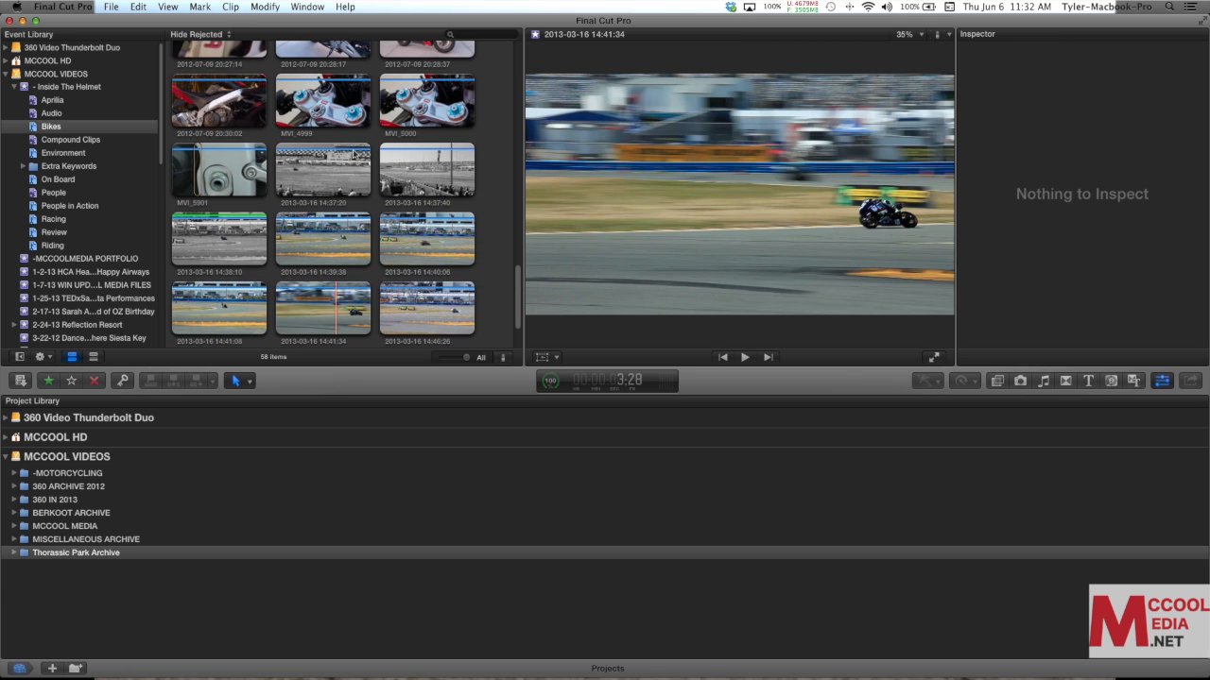
pyautogui.scroll(10, 354, 154)
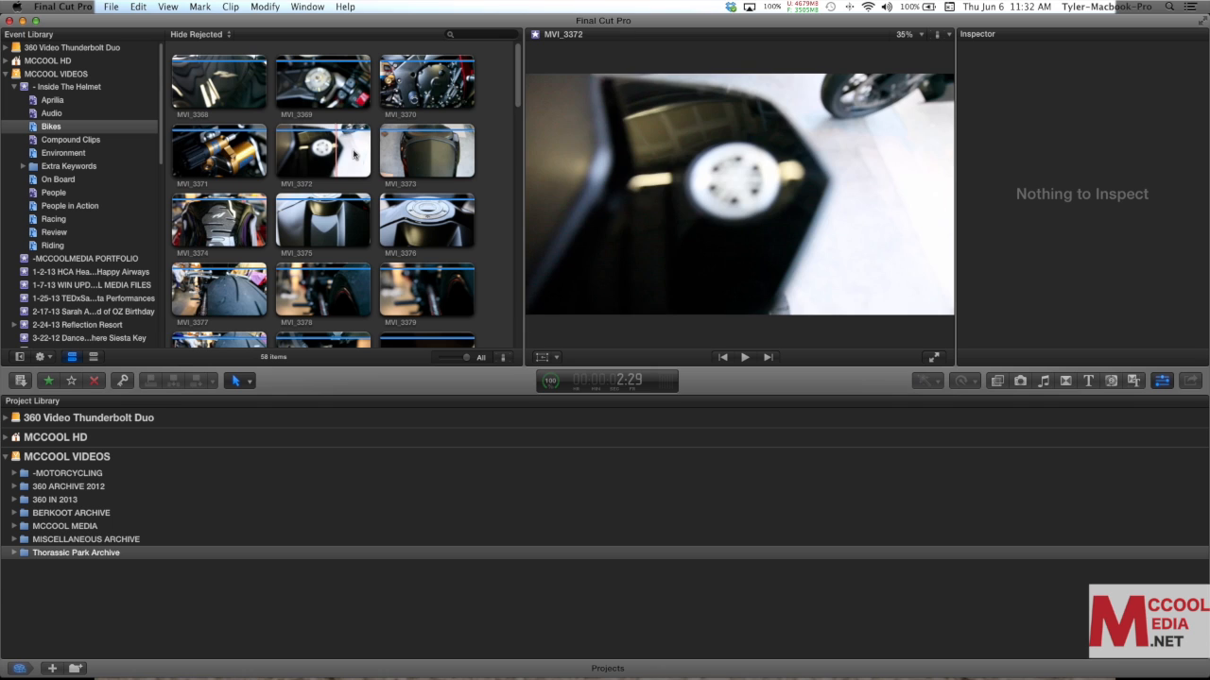
pyautogui.scroll(1, 354, 154)
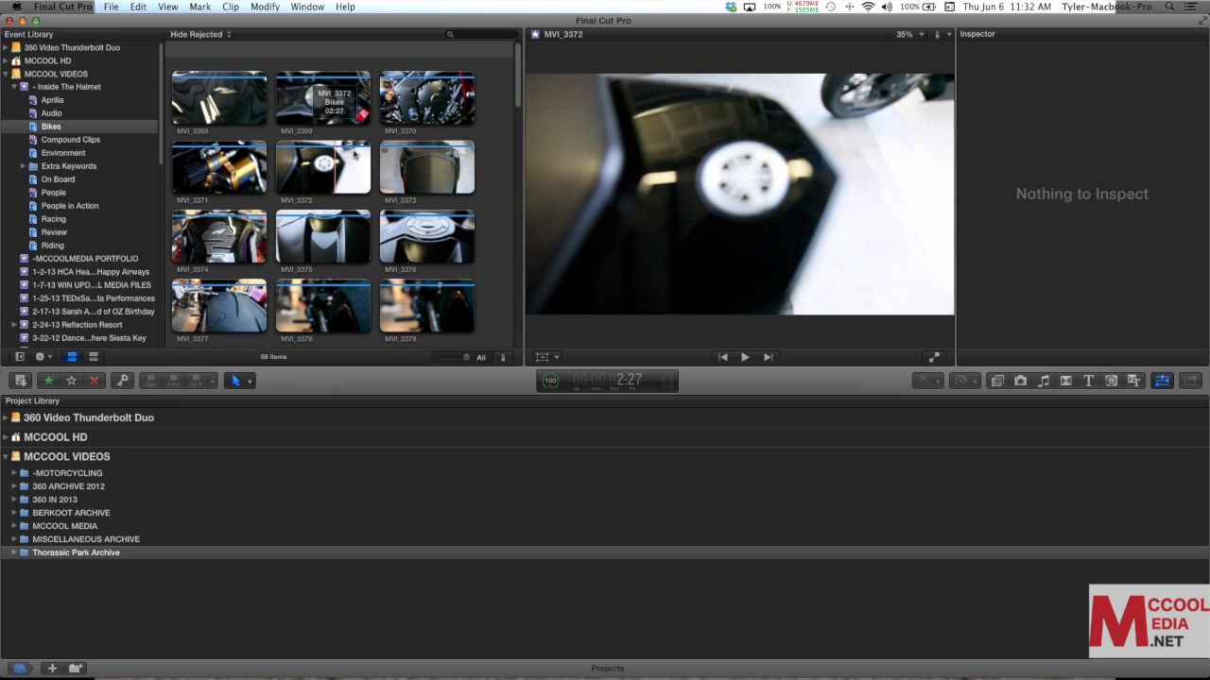
pyautogui.scroll(2, 353, 154)
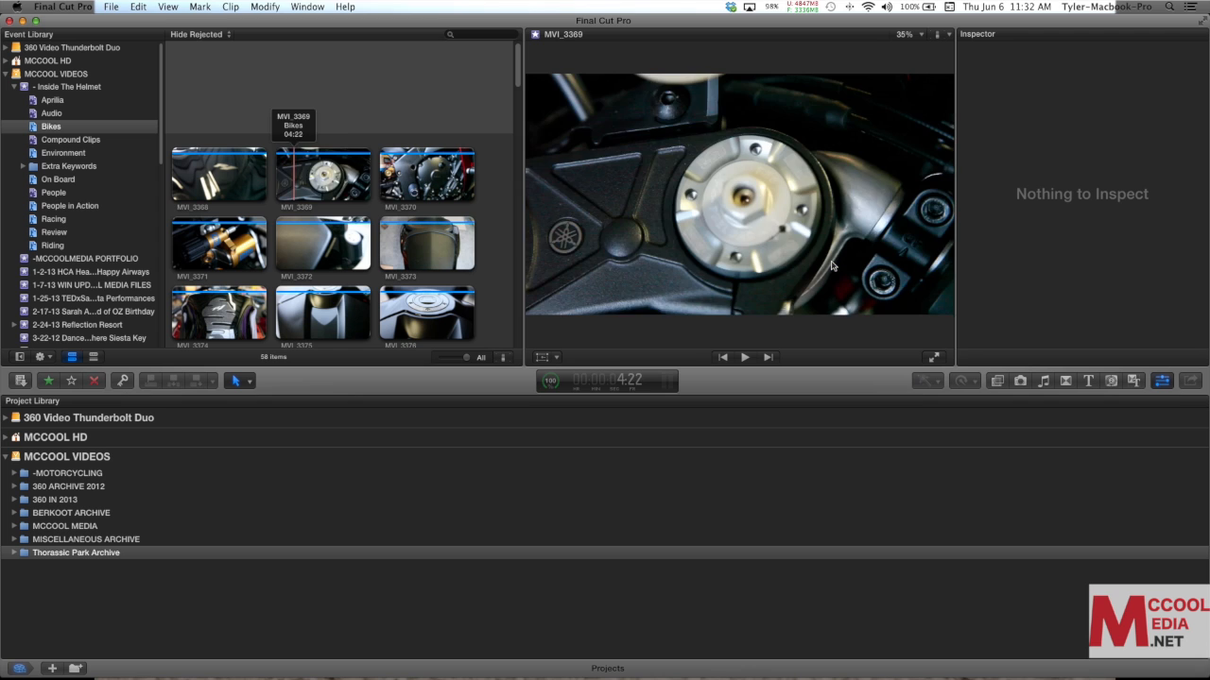
pyautogui.scroll(-2, 469, 186)
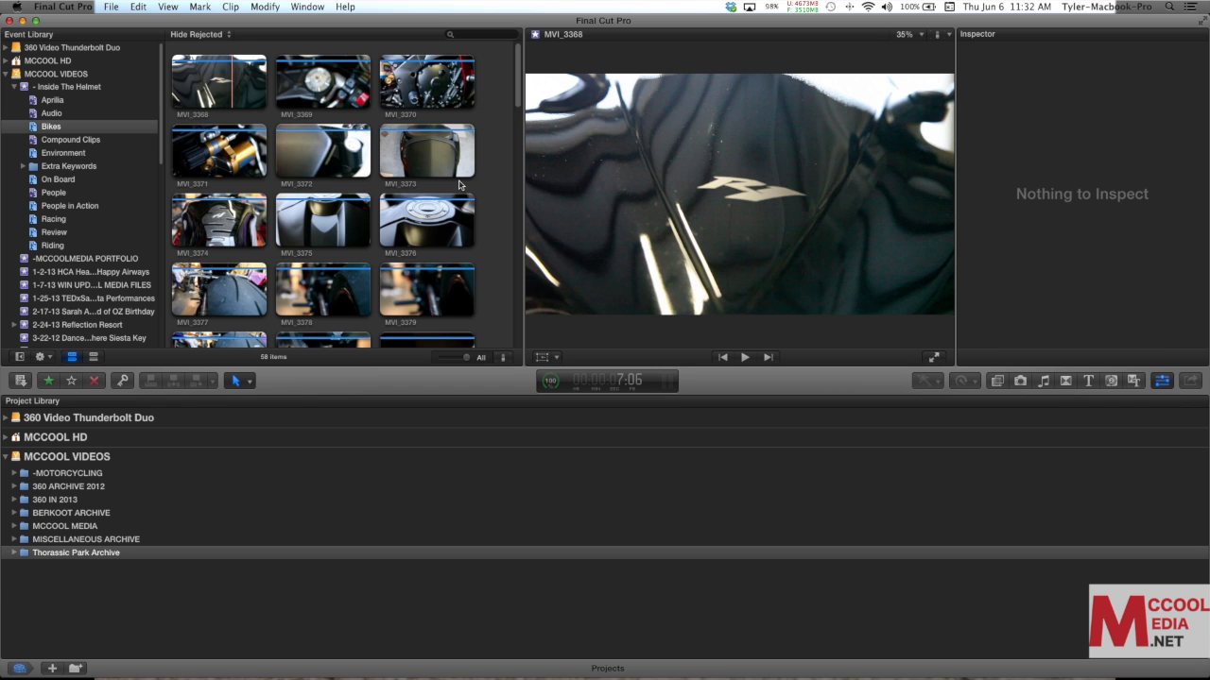
# View the Environment keyword collection, and return to the Bikes collection to look through its clips again
pyautogui.click(90, 155)
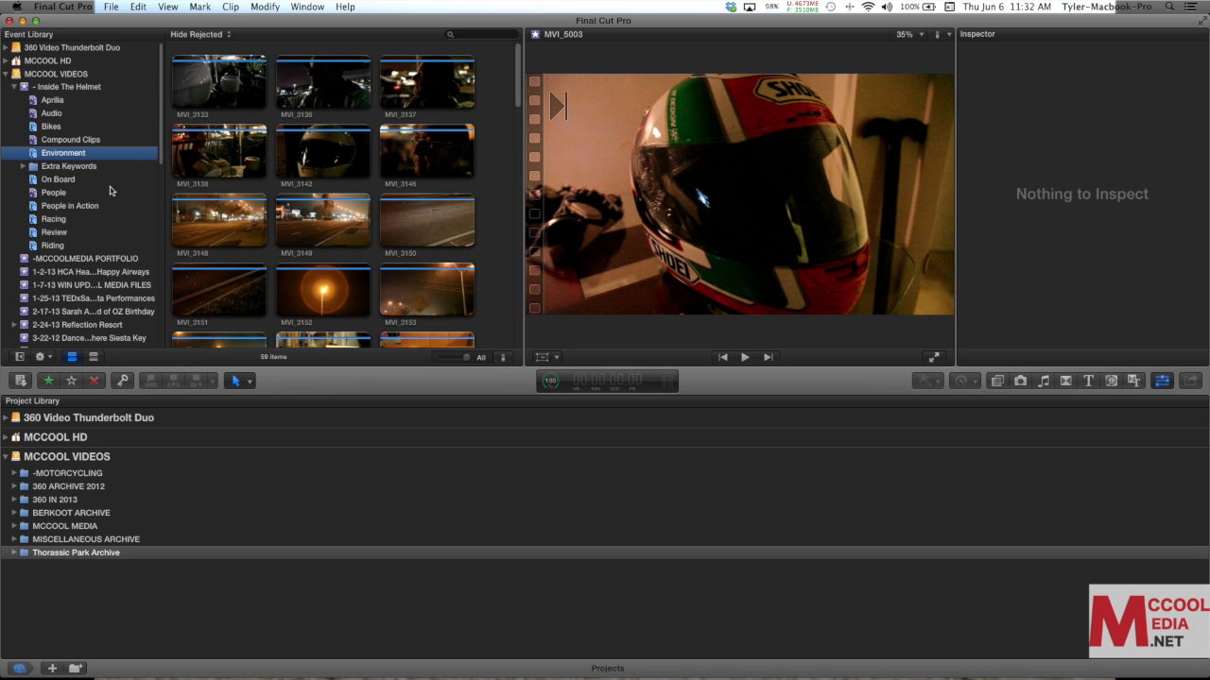
pyautogui.click(83, 128)
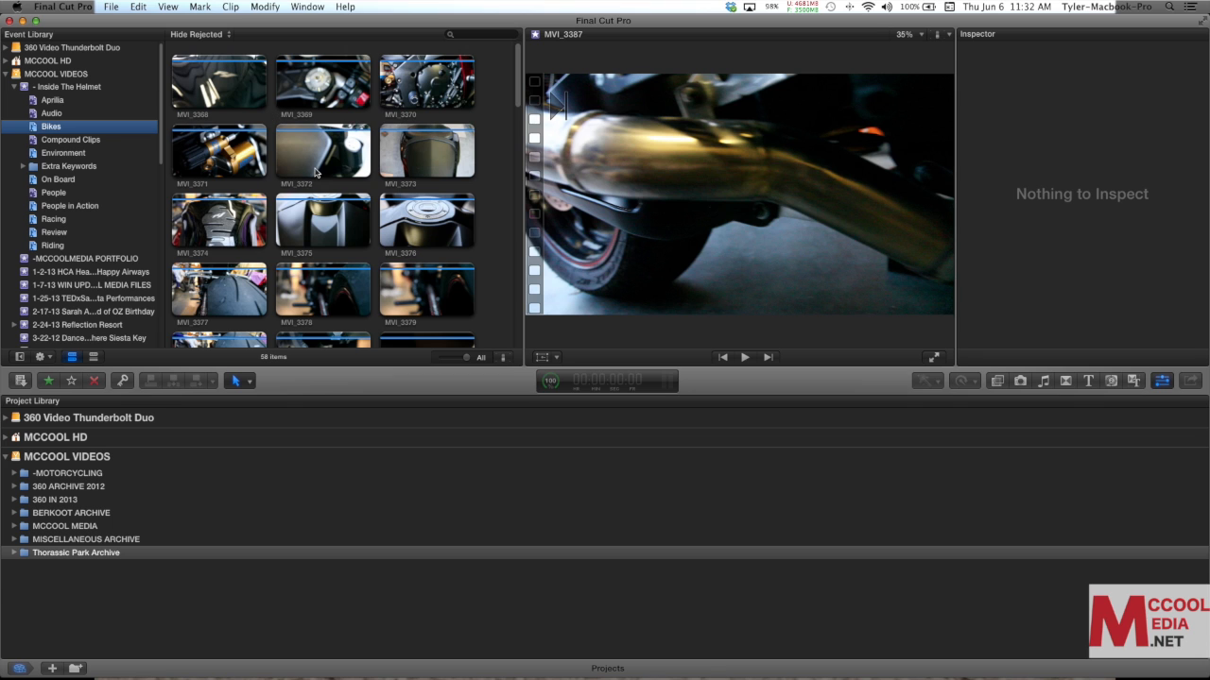
pyautogui.scroll(-15, 318, 172)
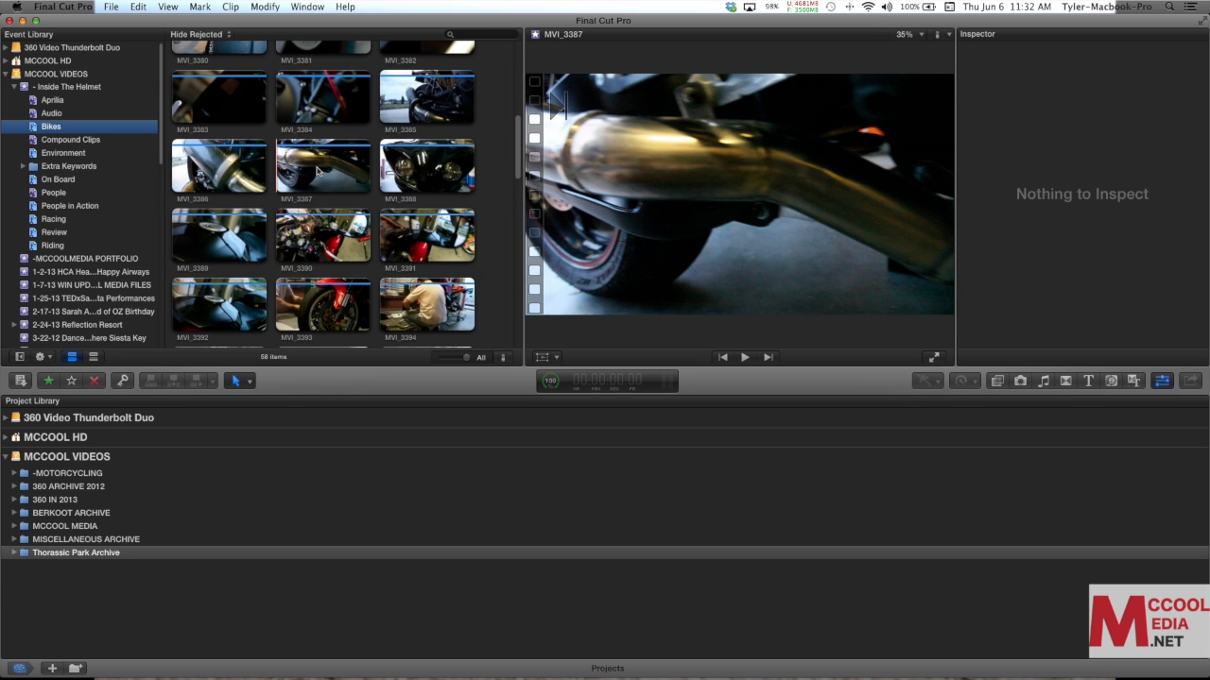
pyautogui.scroll(-1, 318, 172)
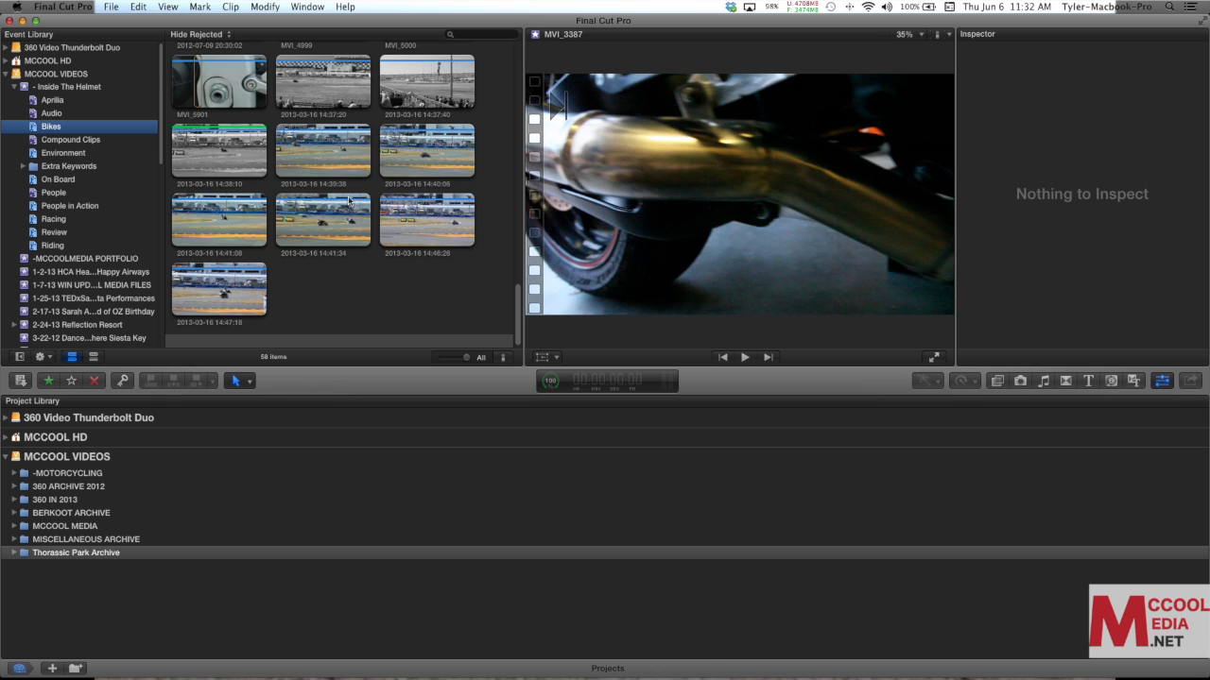
pyautogui.scroll(-8, 326, 185)
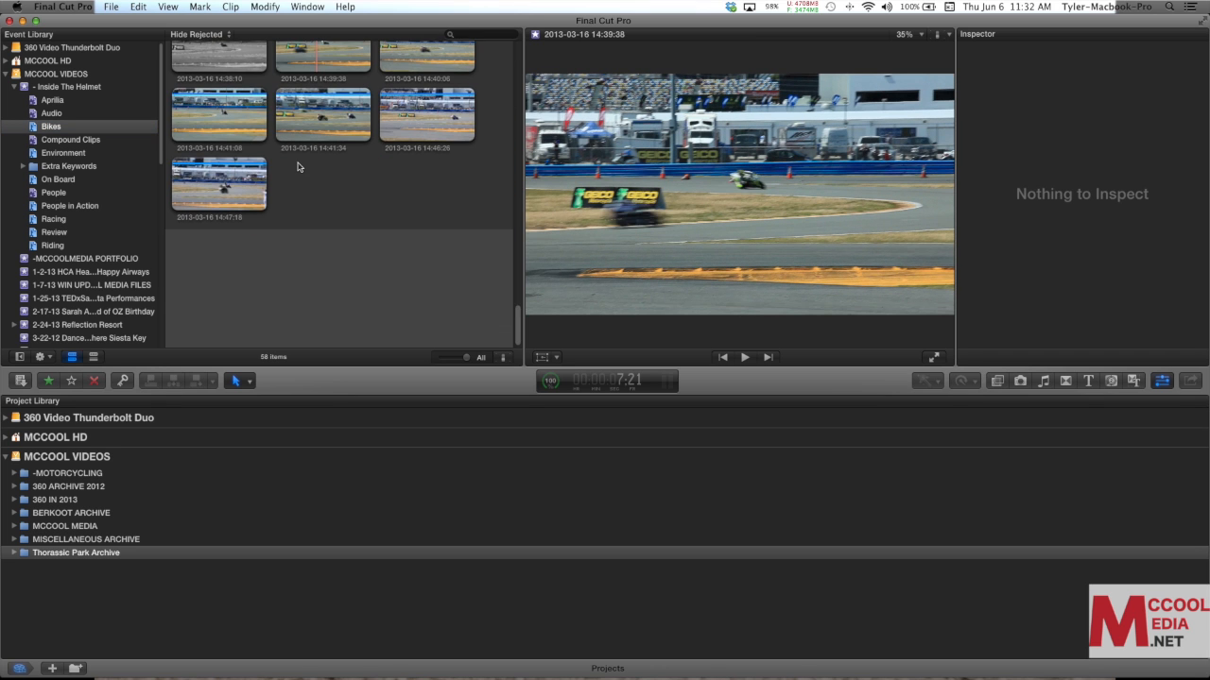
pyautogui.scroll(-5, 297, 167)
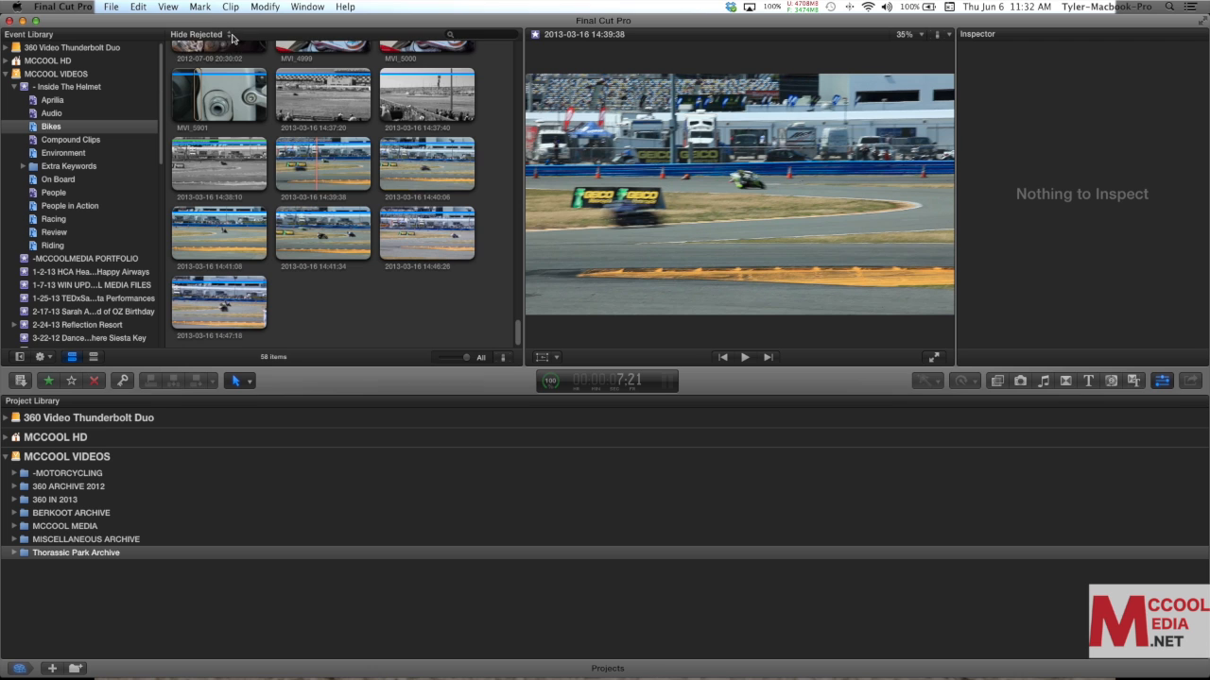
pyautogui.scroll(15, 233, 38)
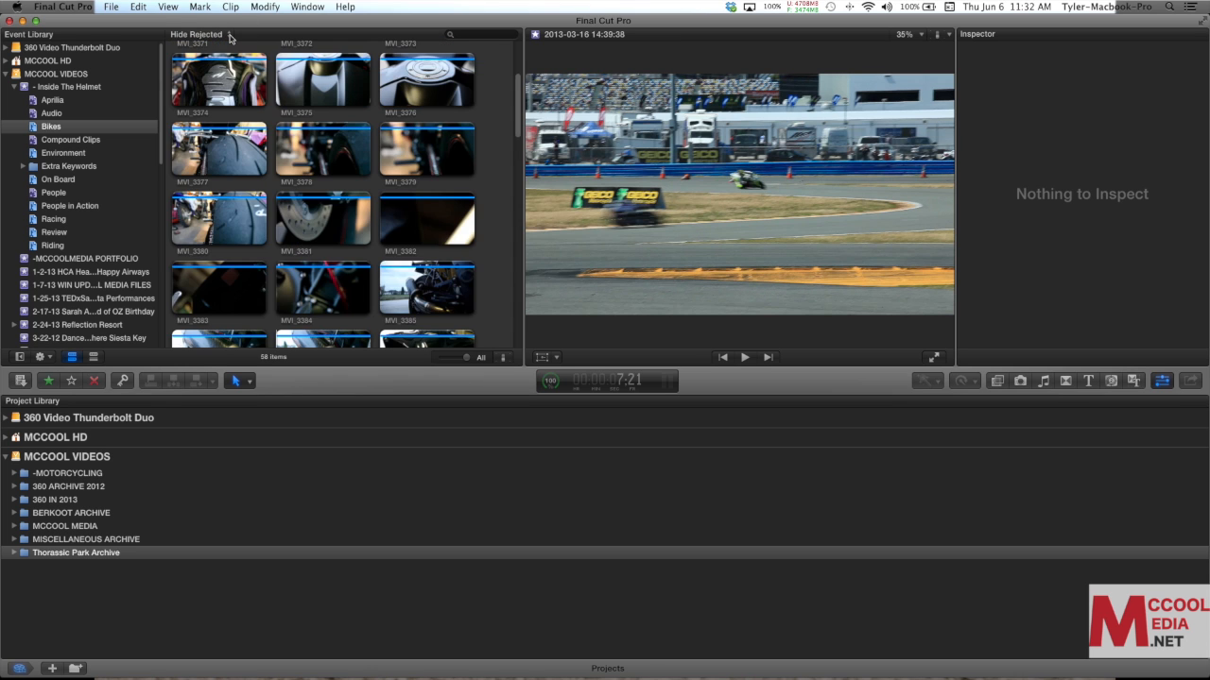
pyautogui.scroll(2, 230, 38)
# Filter the clips to Favorites and check them in the Bikes, Environment, On Board, Racing, Review and People in Action collections
pyautogui.click(230, 36)
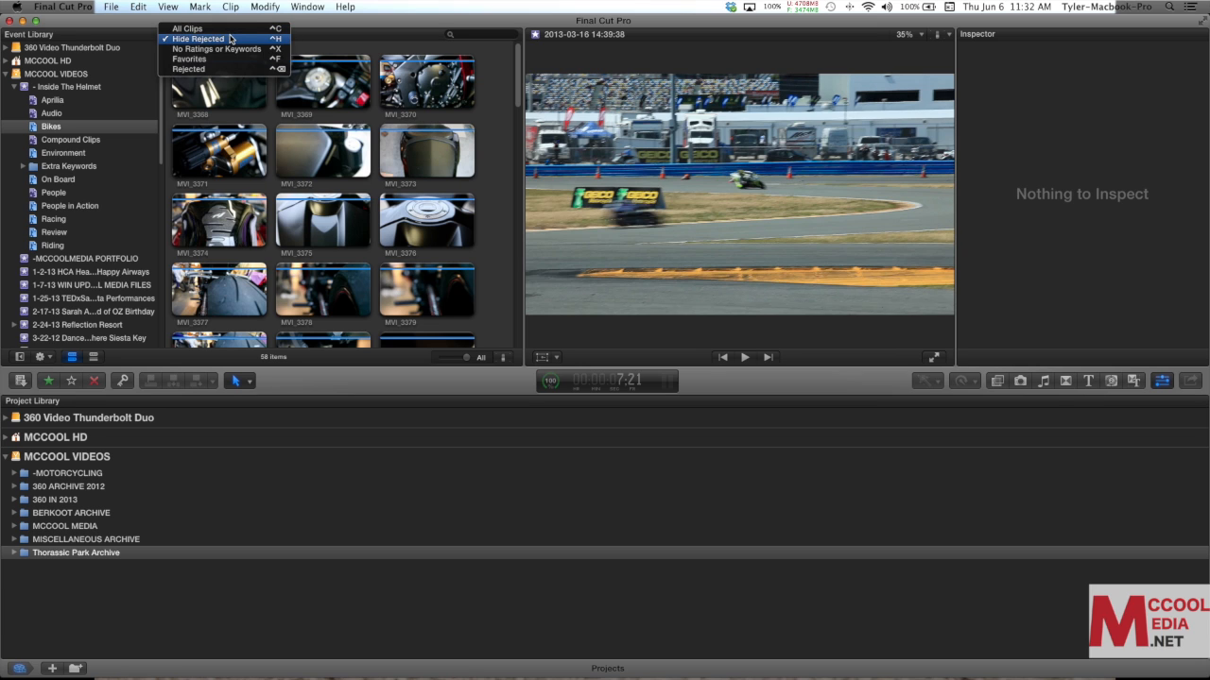
pyautogui.click(226, 61)
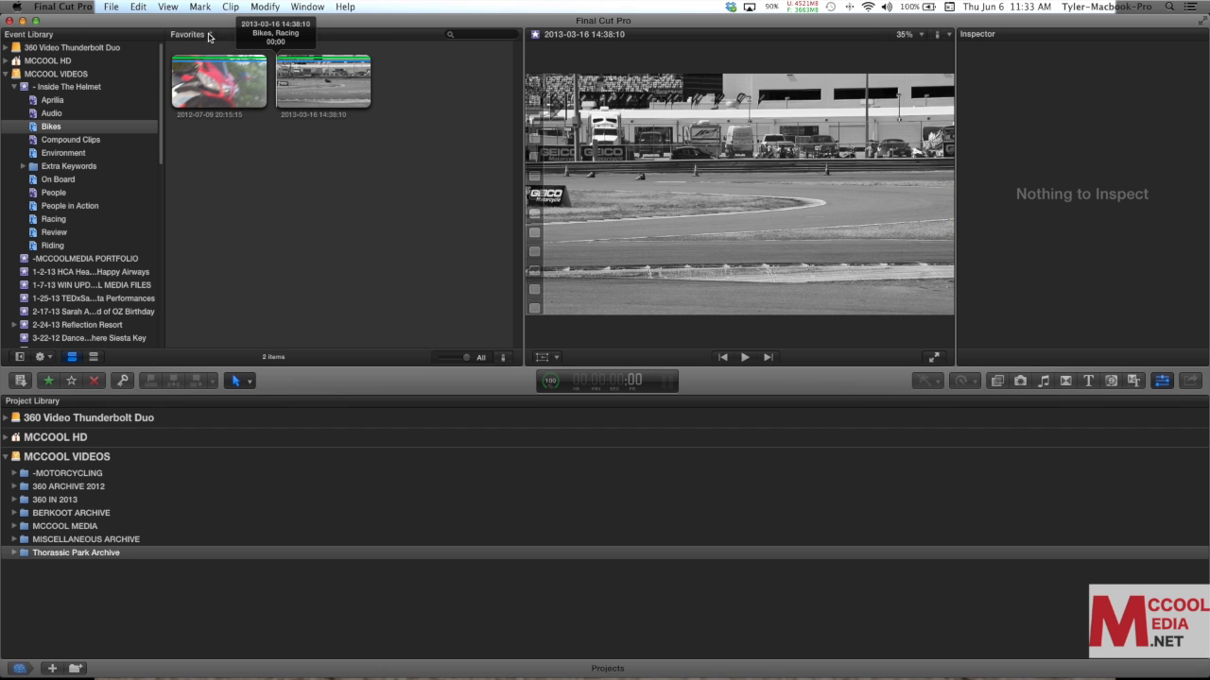
pyautogui.click(98, 155)
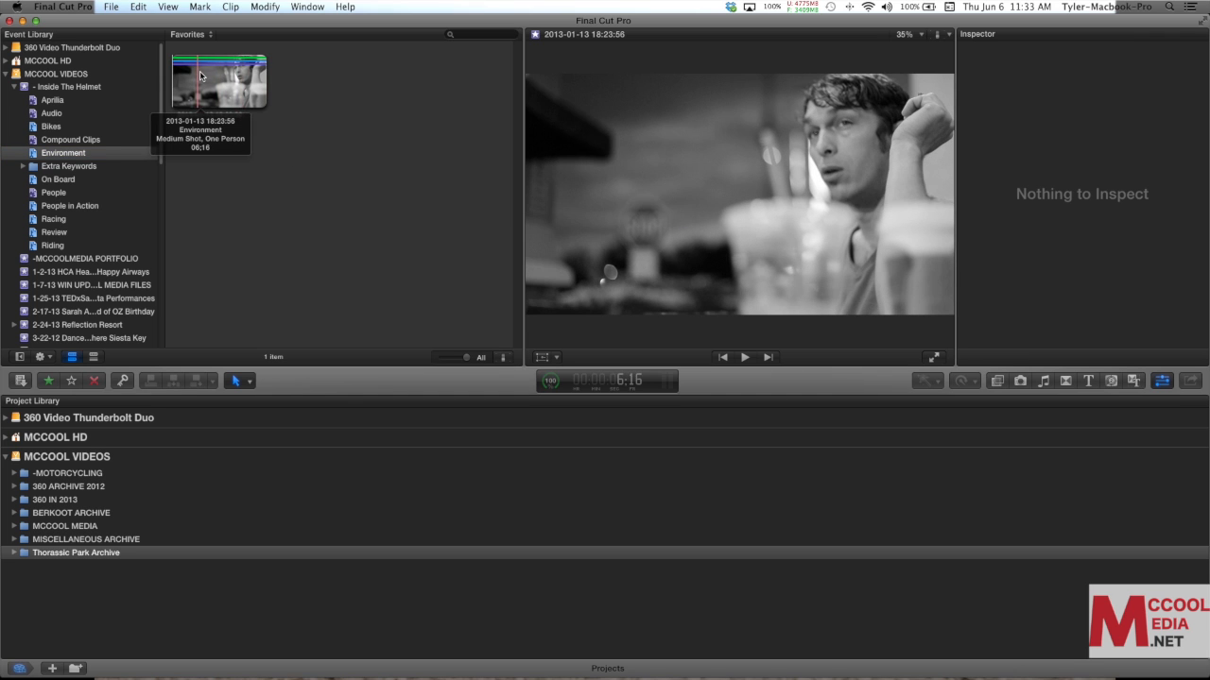
pyautogui.click(59, 180)
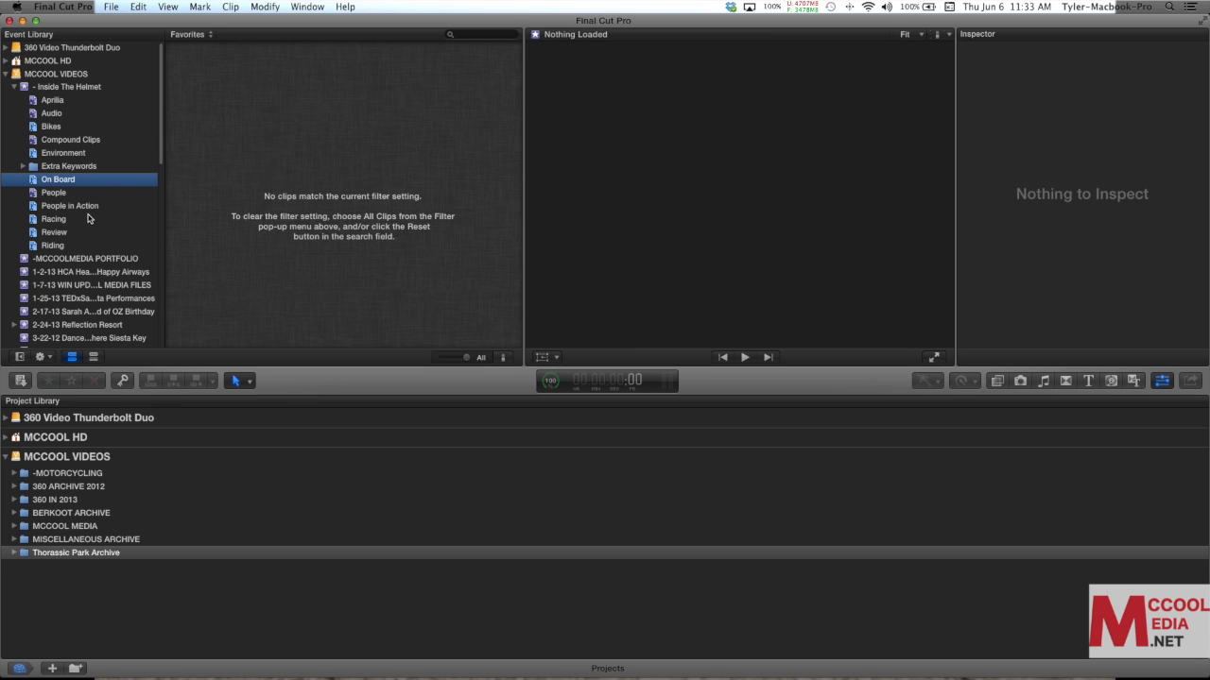
pyautogui.click(53, 219)
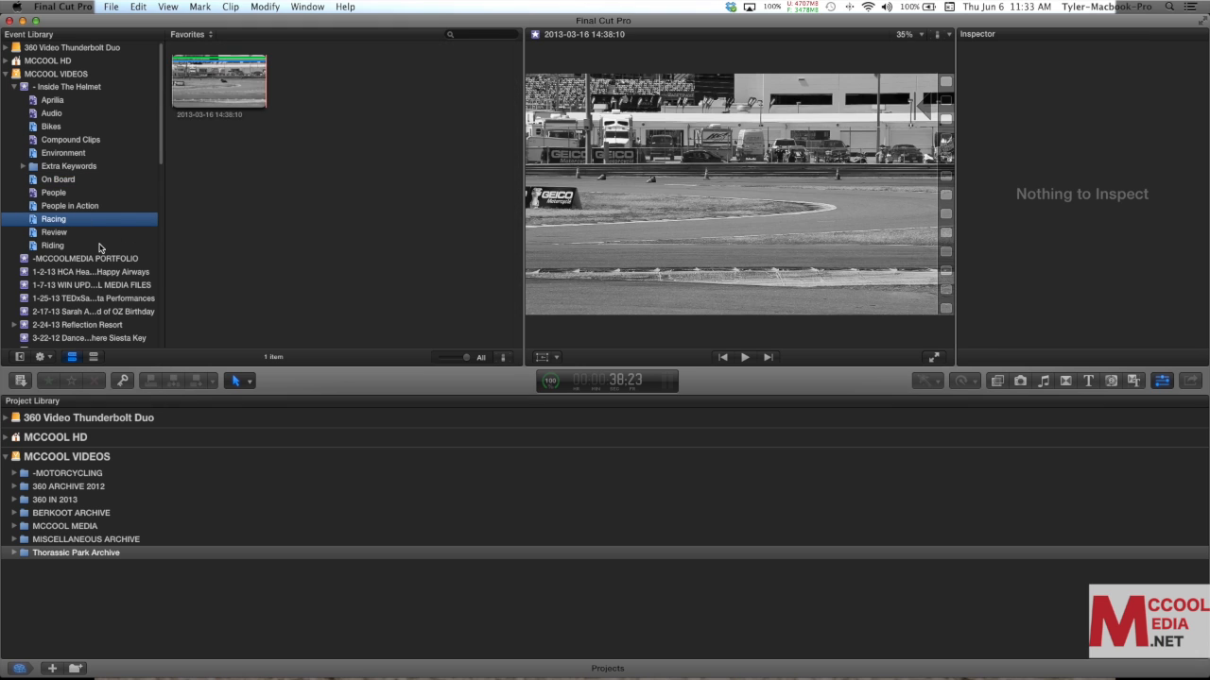
pyautogui.click(106, 232)
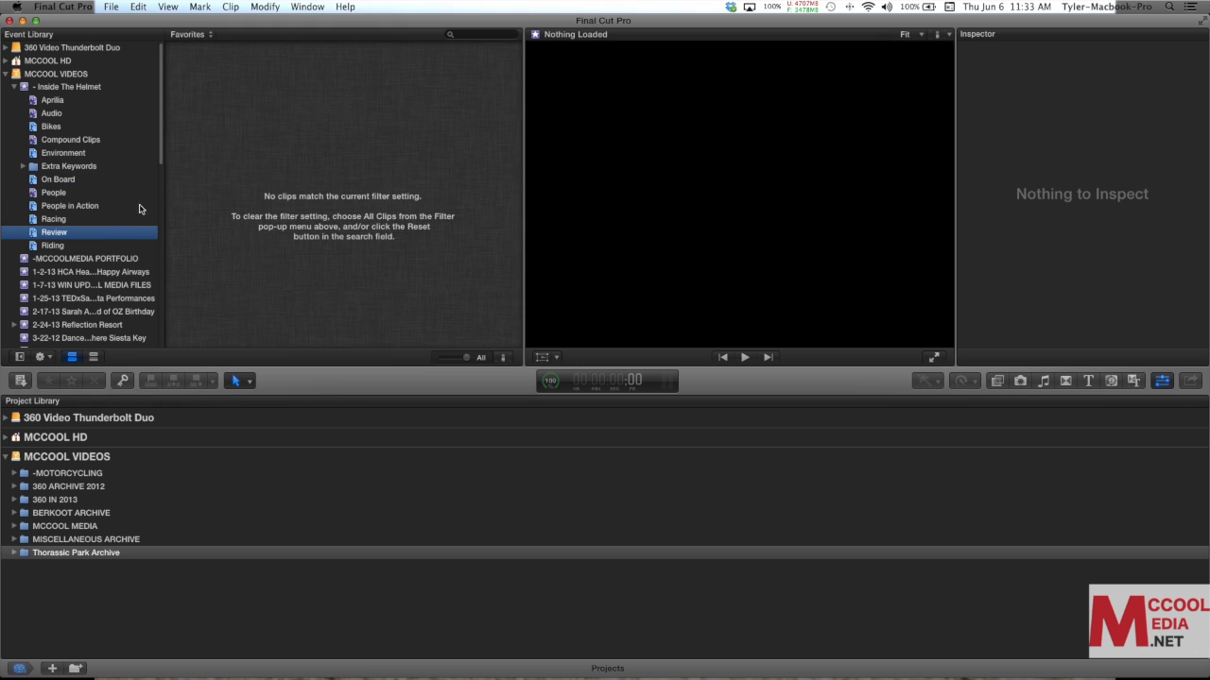
pyautogui.click(138, 209)
# Set the clip filter to Hide Rejected and show the clips in the On Board collection
pyautogui.click(206, 35)
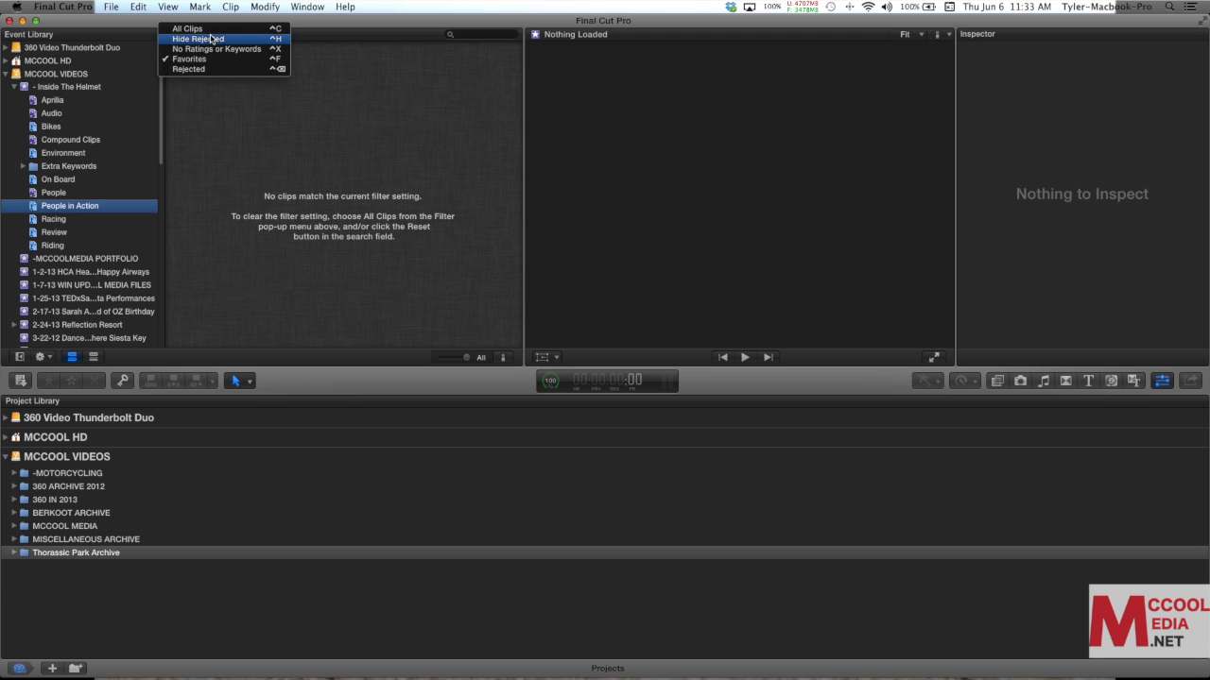
pyautogui.click(213, 40)
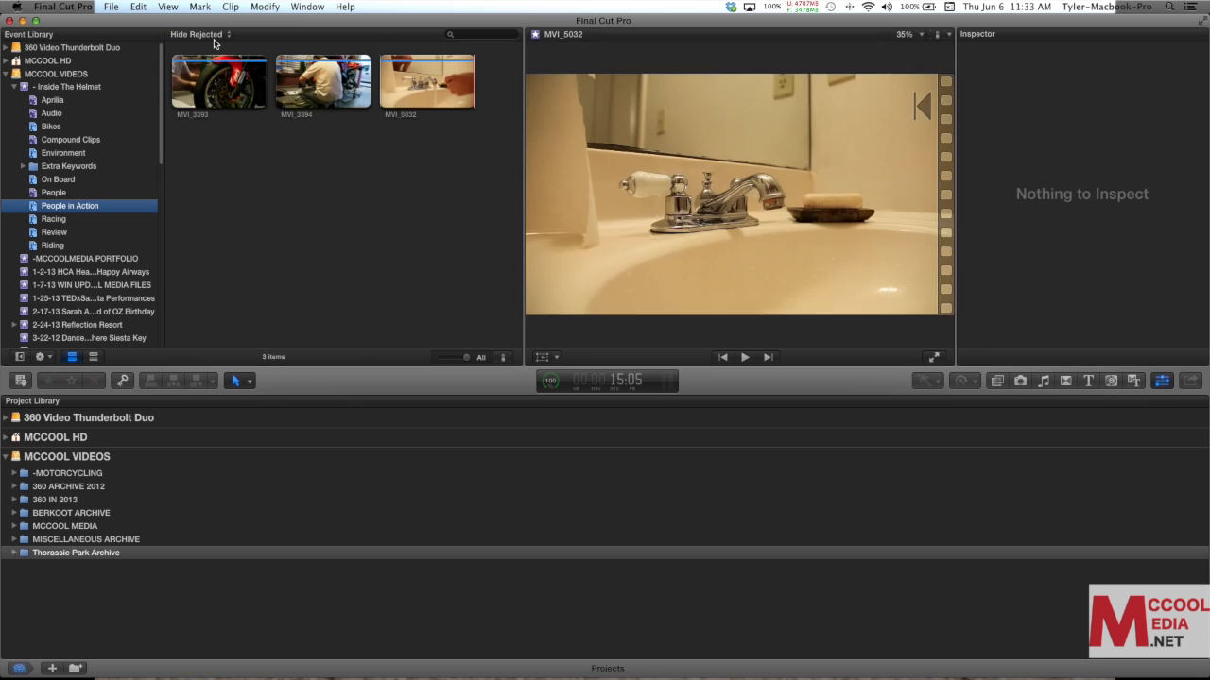
pyautogui.click(104, 179)
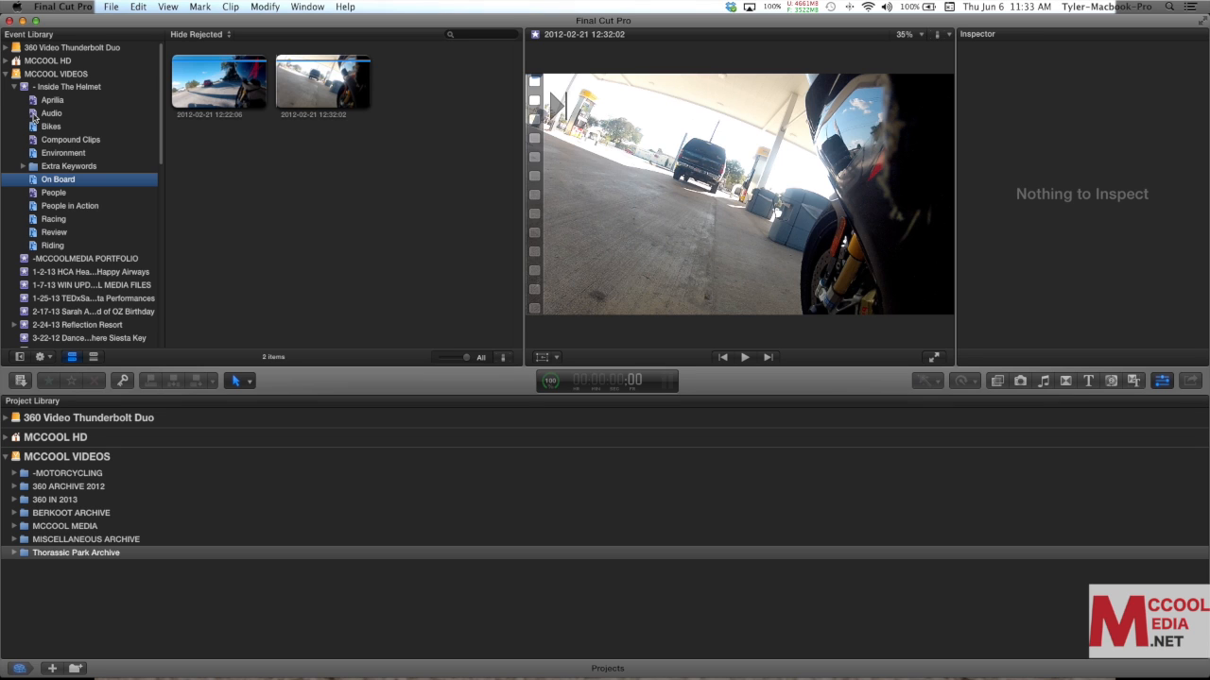
# Show the Audio smart collection and open its filter rules, moving the Filter window slightly aside
pyautogui.click(34, 115)
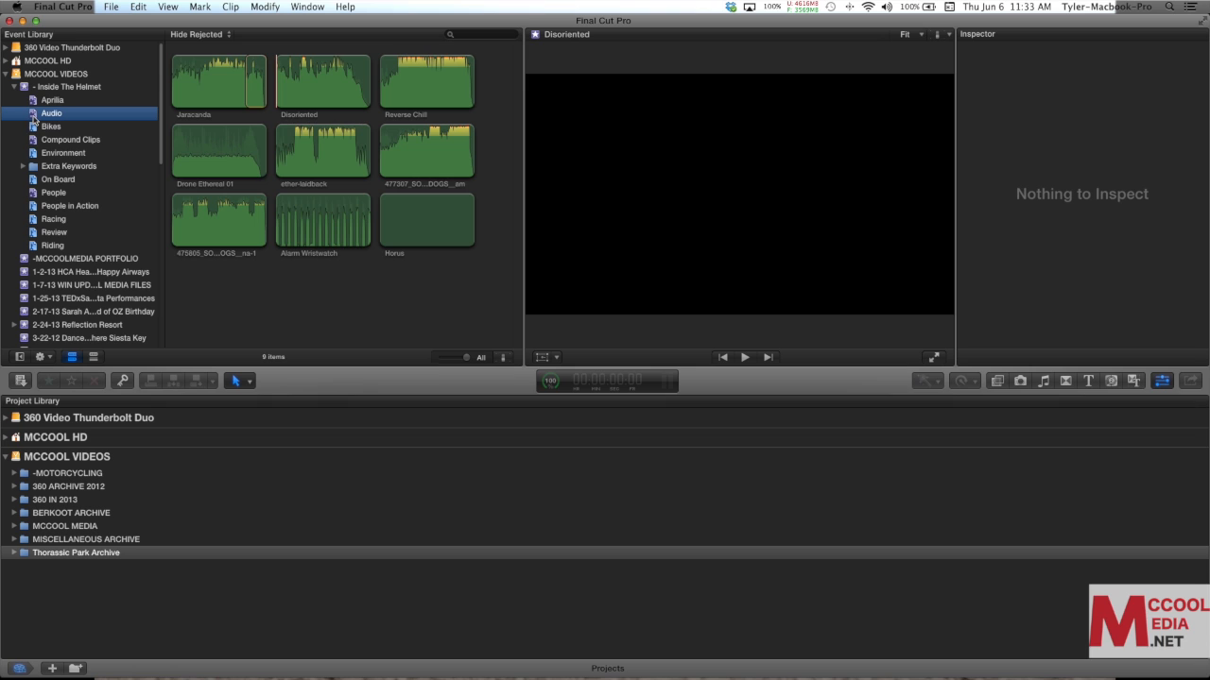
pyautogui.doubleClick(34, 114)
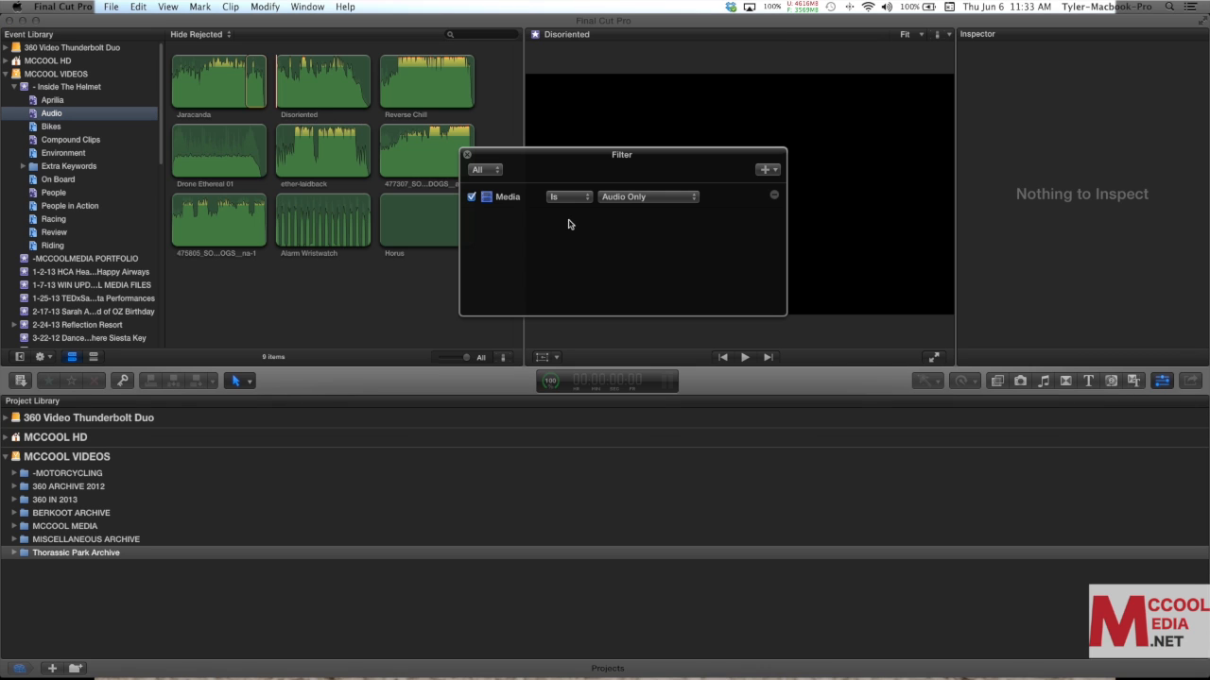
pyautogui.click(574, 172)
pyautogui.moveTo(567, 157); pyautogui.dragTo(600, 182)
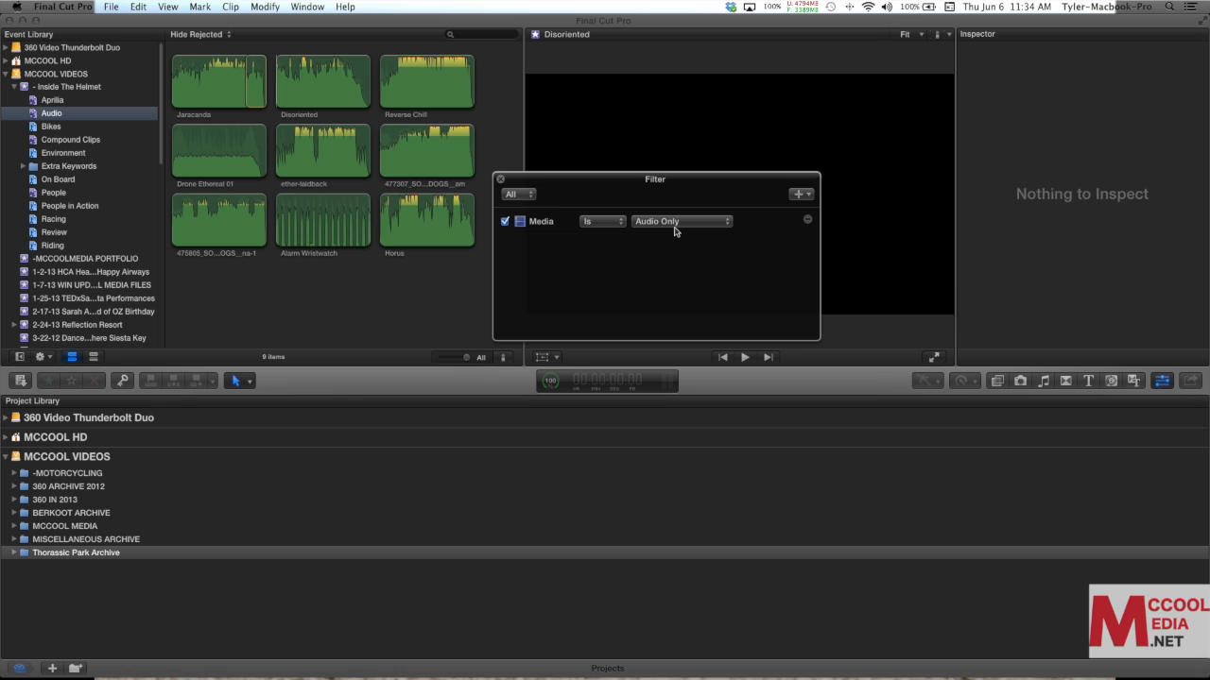
# Review the rule types that can be added to the Audio smart collection's filter, and close the Filter window without adding any
pyautogui.click(639, 196)
pyautogui.click(802, 195)
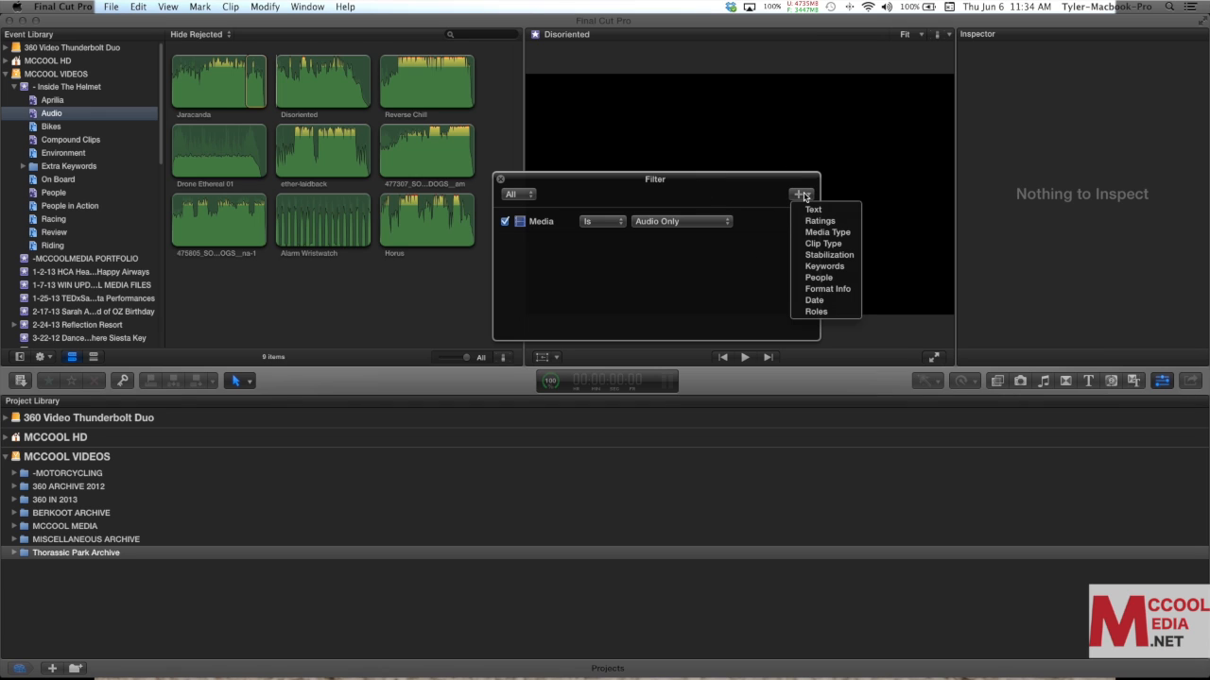
pyautogui.click(742, 201)
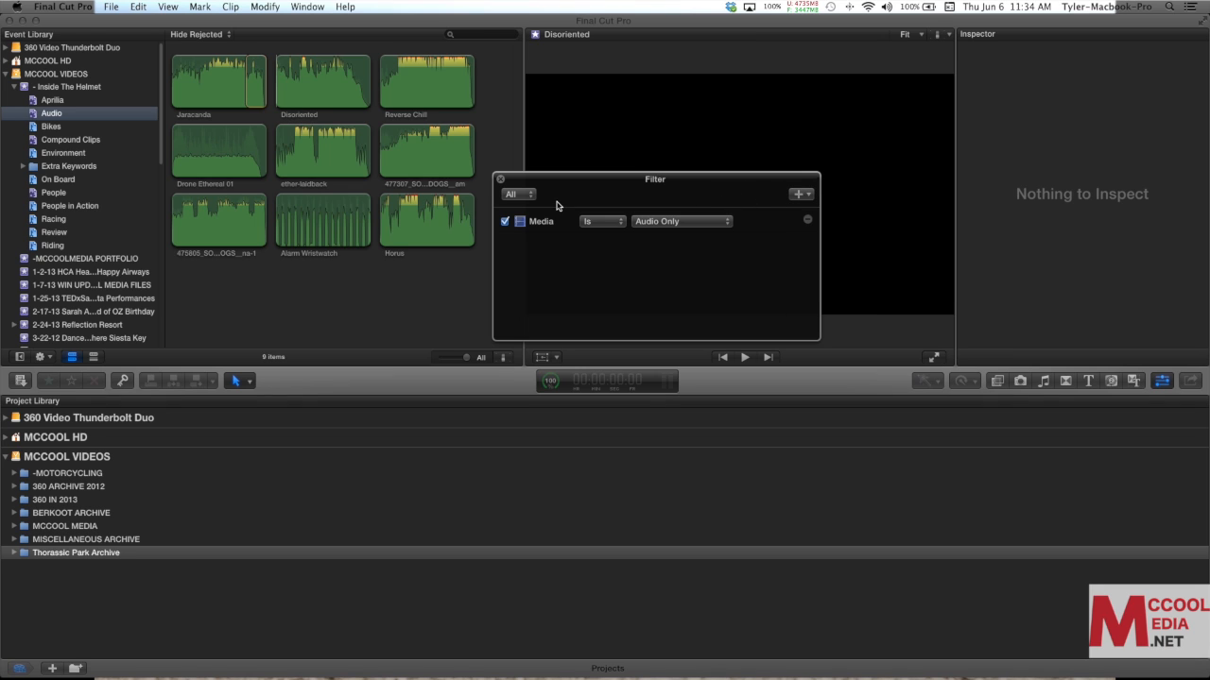
pyautogui.click(501, 180)
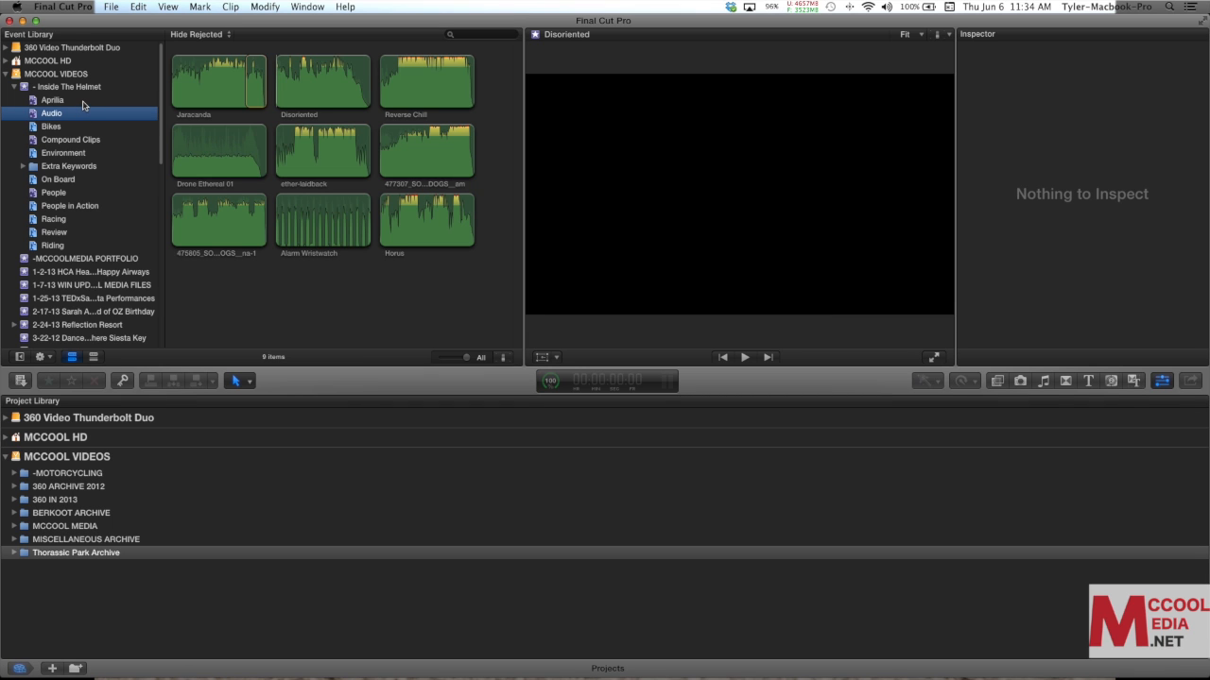
# Show the Aprilia smart collection and check the Notes field in the info of its first clip
pyautogui.click(82, 102)
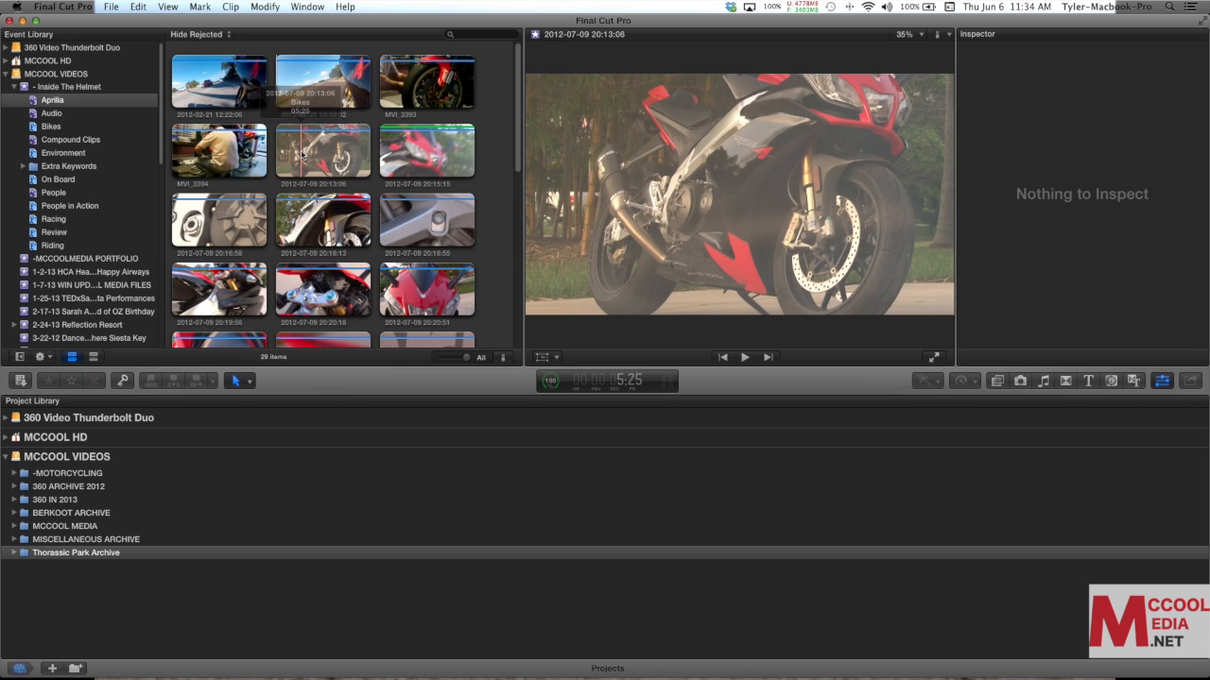
pyautogui.click(206, 81)
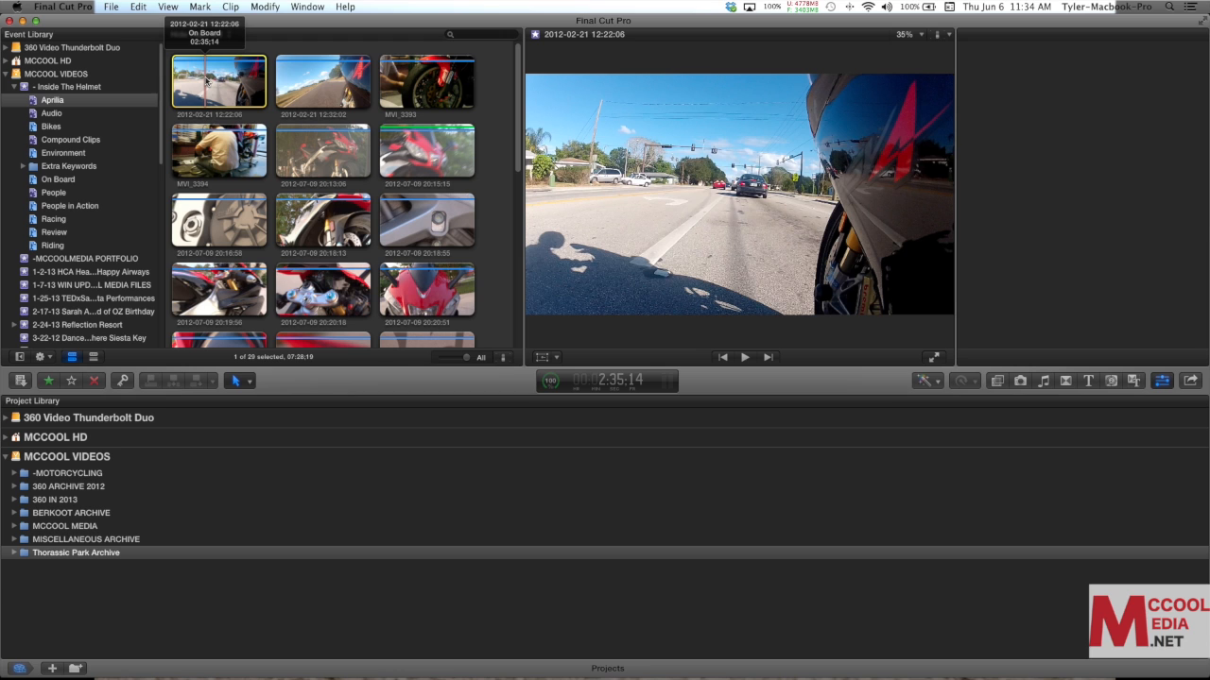
pyautogui.press('super+4')
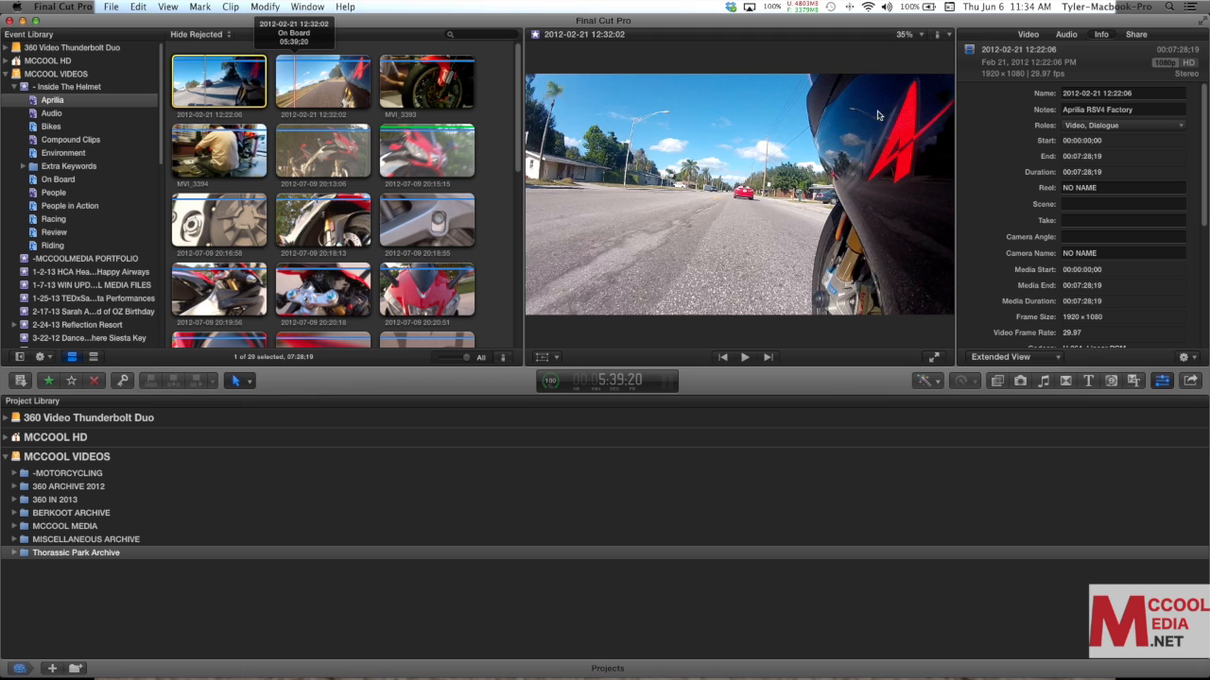
pyautogui.click(1018, 112)
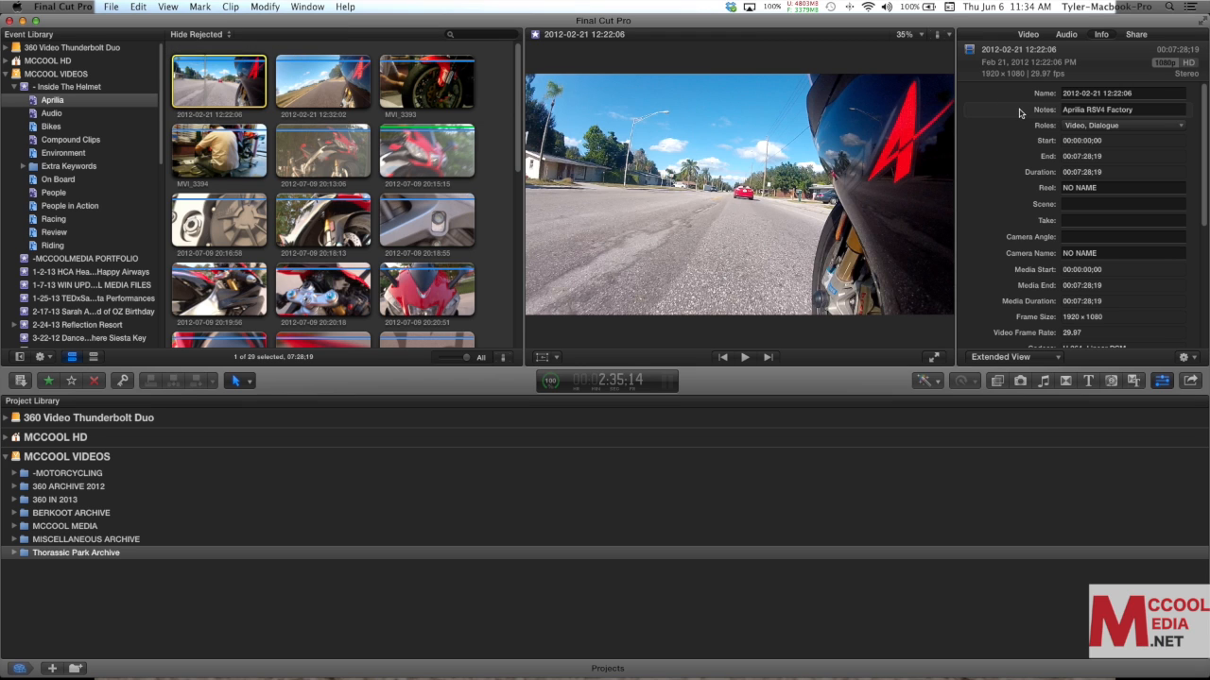
pyautogui.click(1077, 110)
pyautogui.doubleClick(1077, 111)
pyautogui.click(1120, 110)
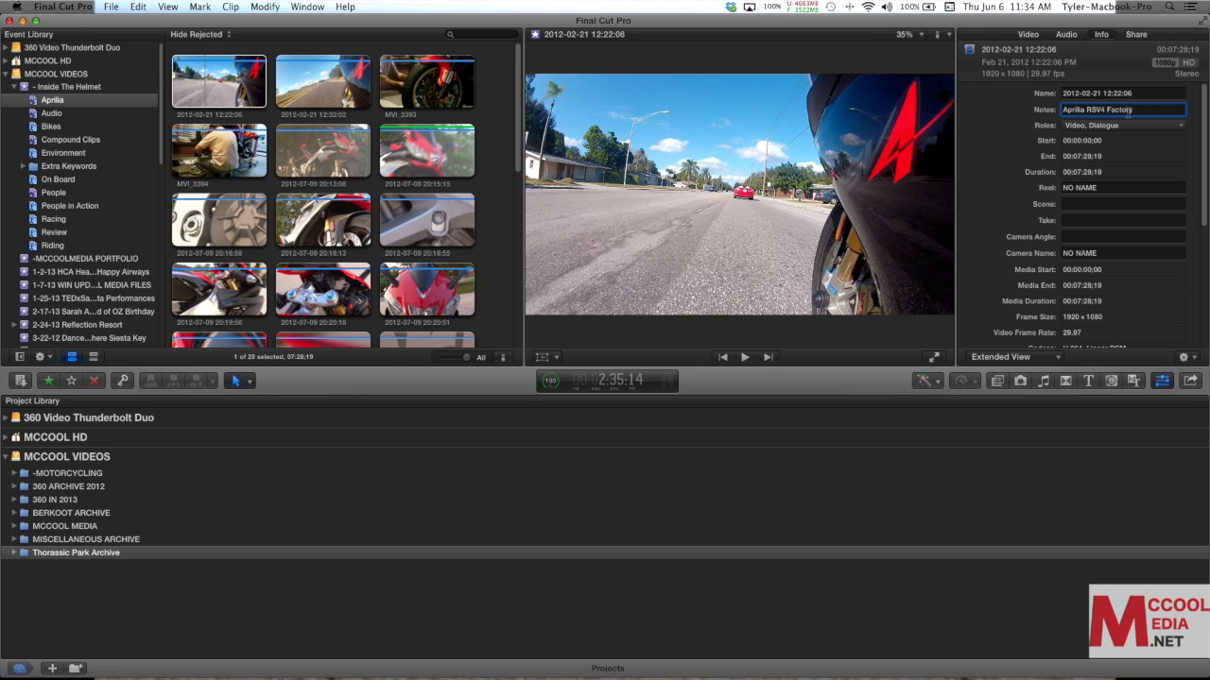
pyautogui.press('Return')
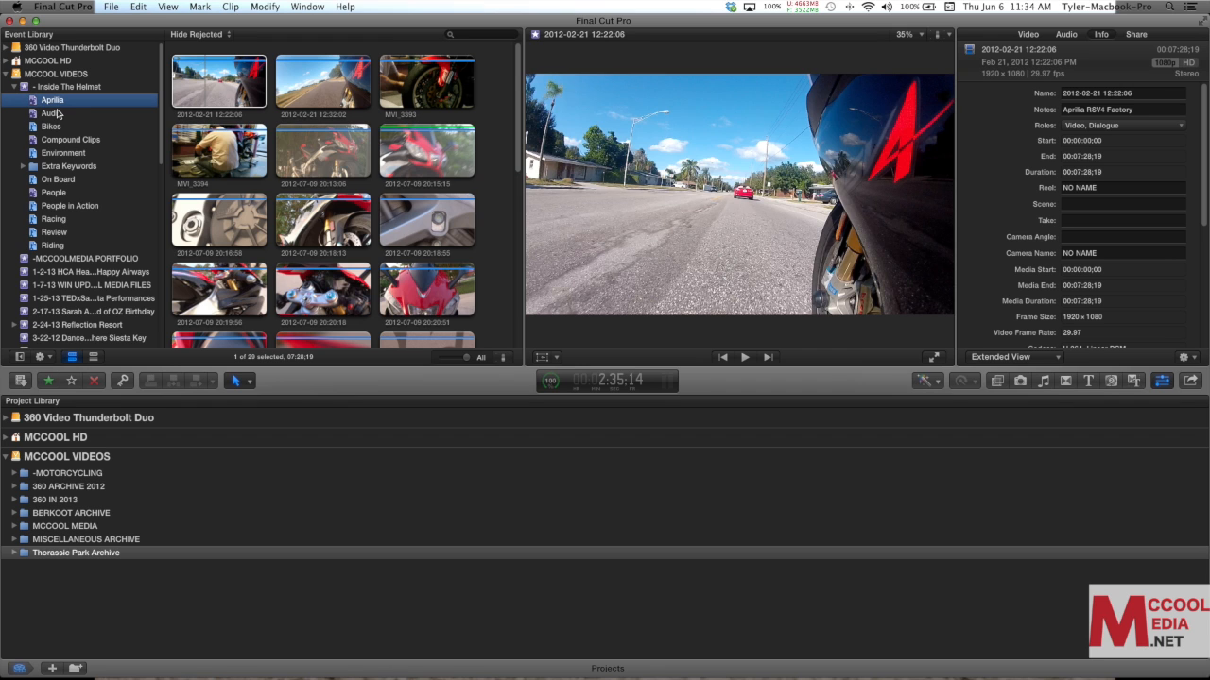
# Open the Aprilia smart collection's filter rules to check the text criterion, and close the Filter window
pyautogui.press('super+f')
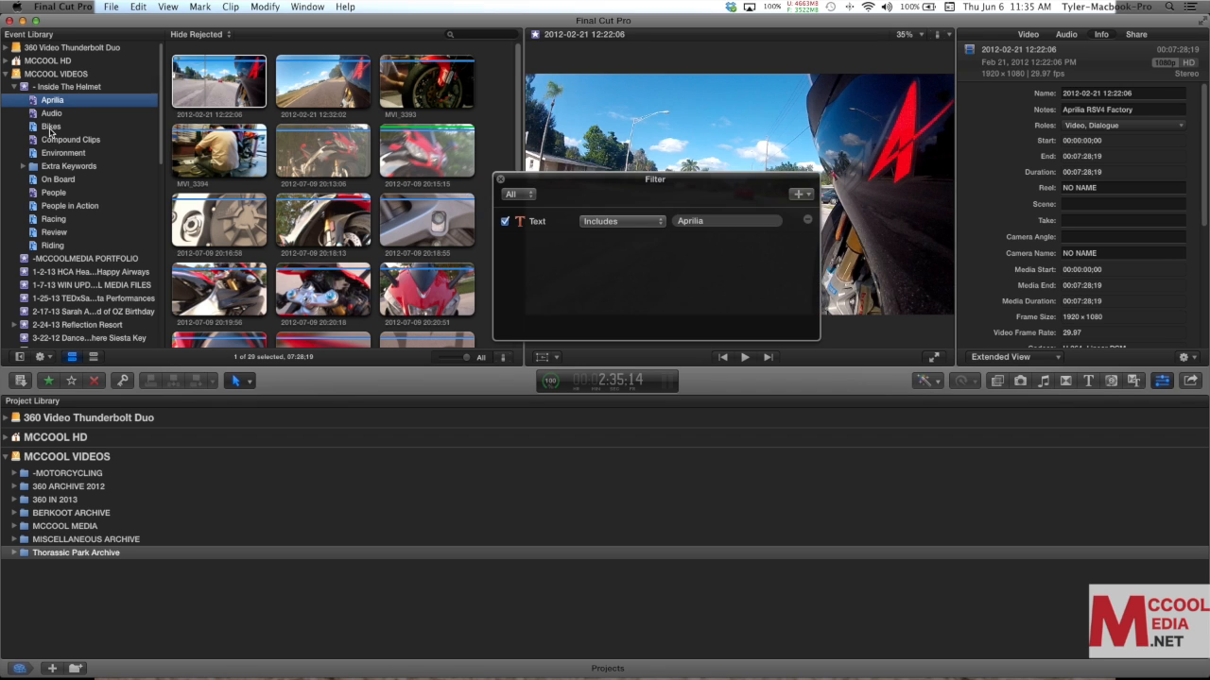
pyautogui.moveTo(735, 186); pyautogui.dragTo(745, 205)
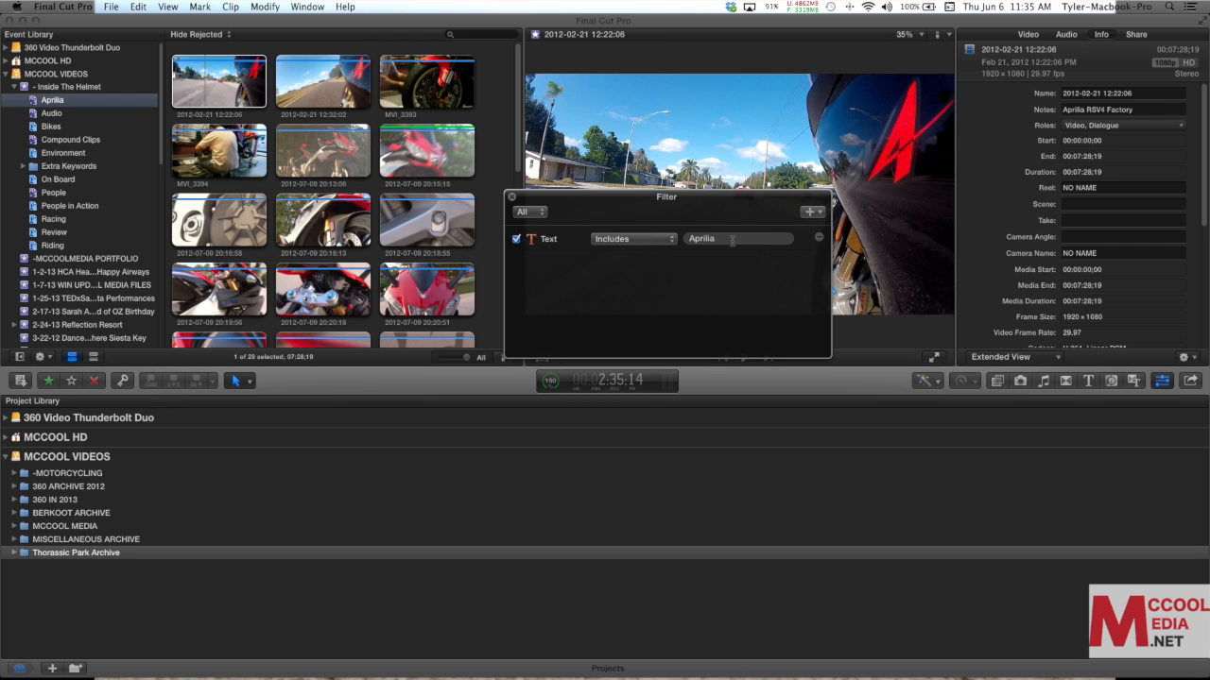
pyautogui.click(511, 197)
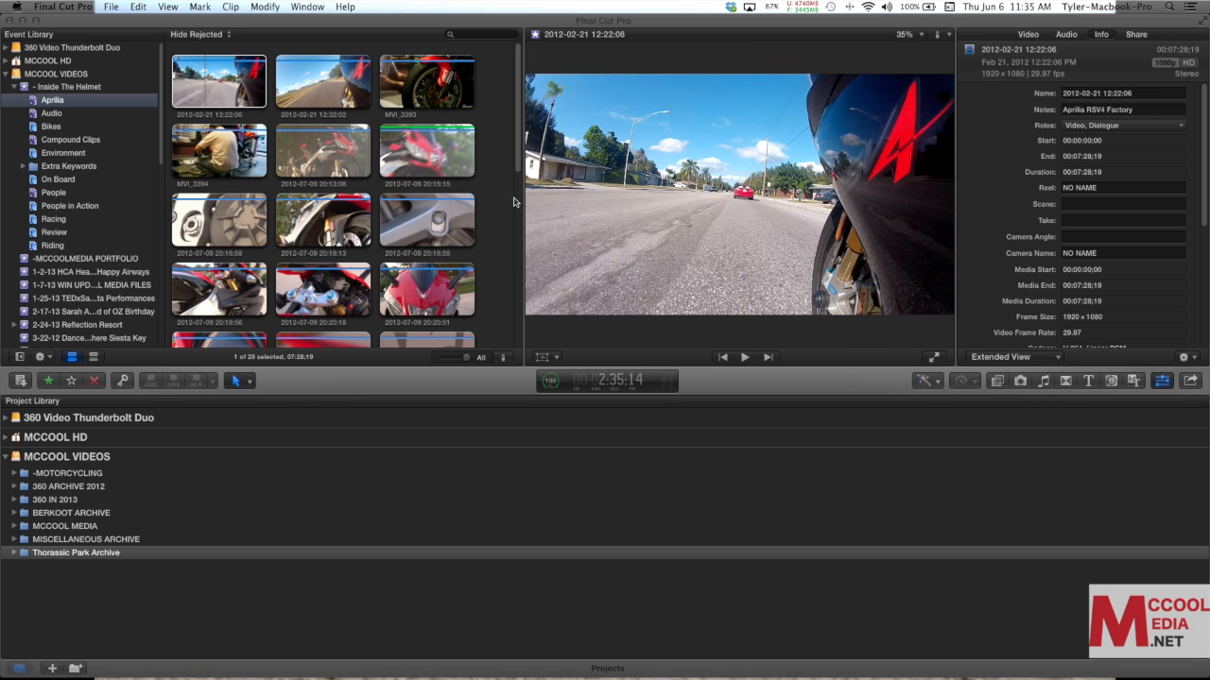
# Look through all the clips gathered in the Aprilia smart collection
pyautogui.click(376, 200)
pyautogui.scroll(-4, 376, 197)
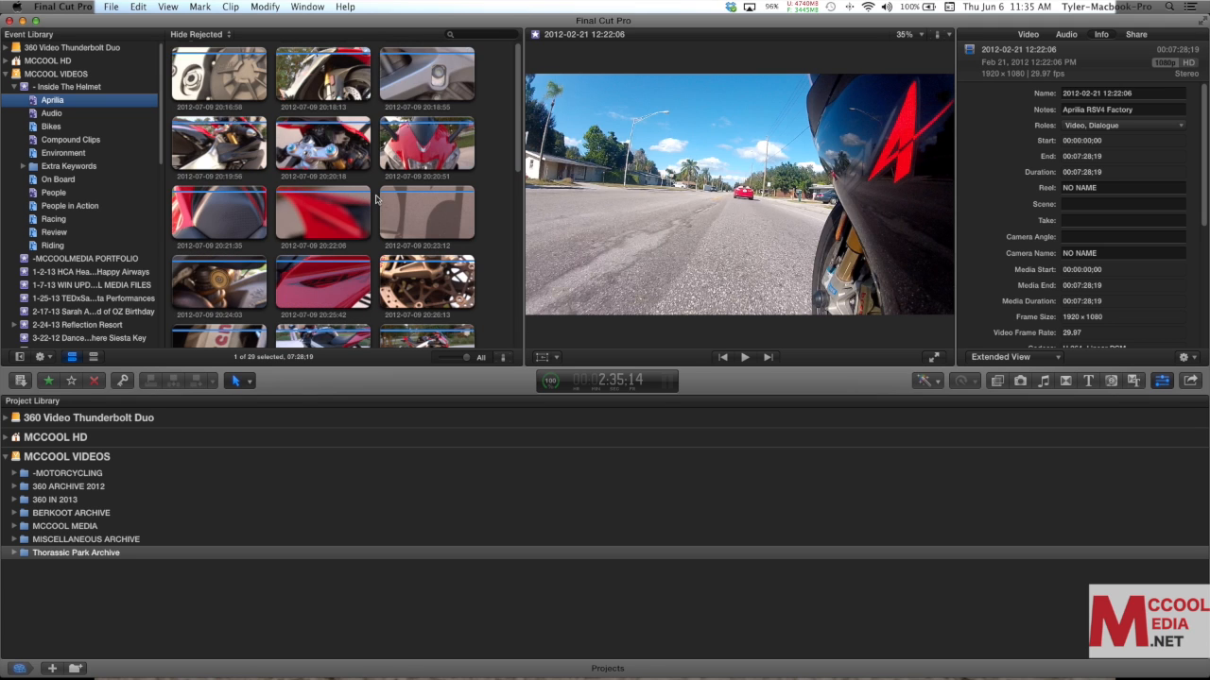
pyautogui.scroll(-1, 376, 198)
pyautogui.scroll(-6, 376, 200)
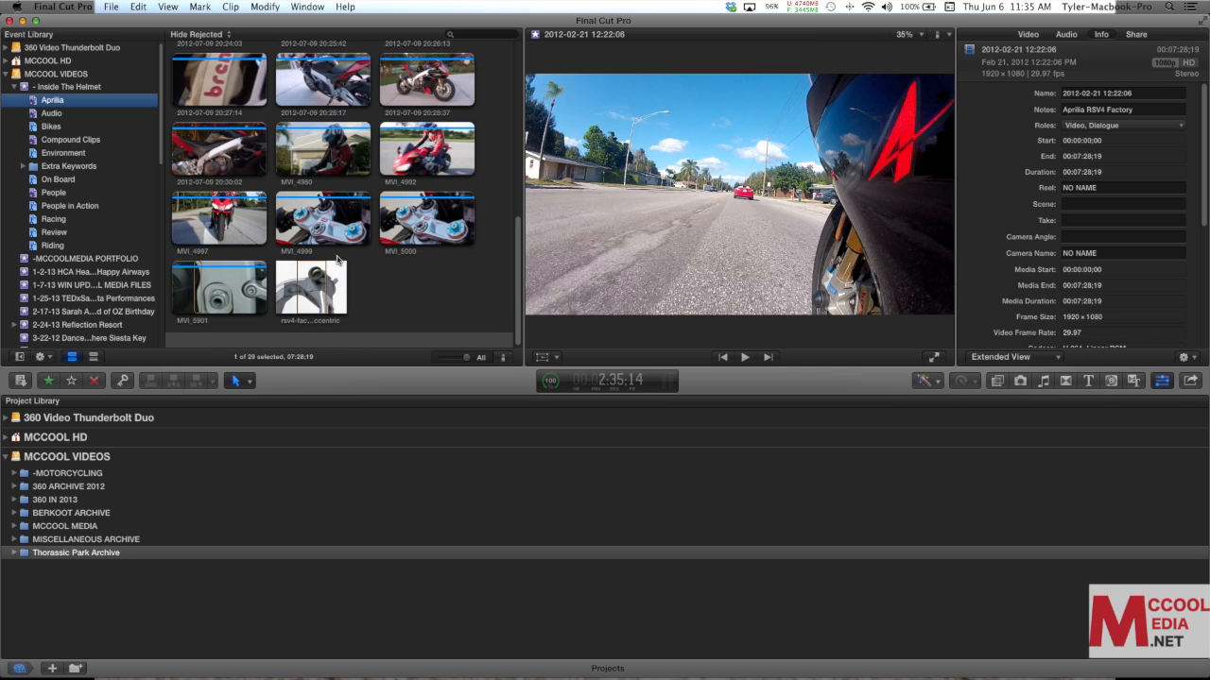
pyautogui.scroll(-2, 341, 257)
pyautogui.scroll(-3, 341, 189)
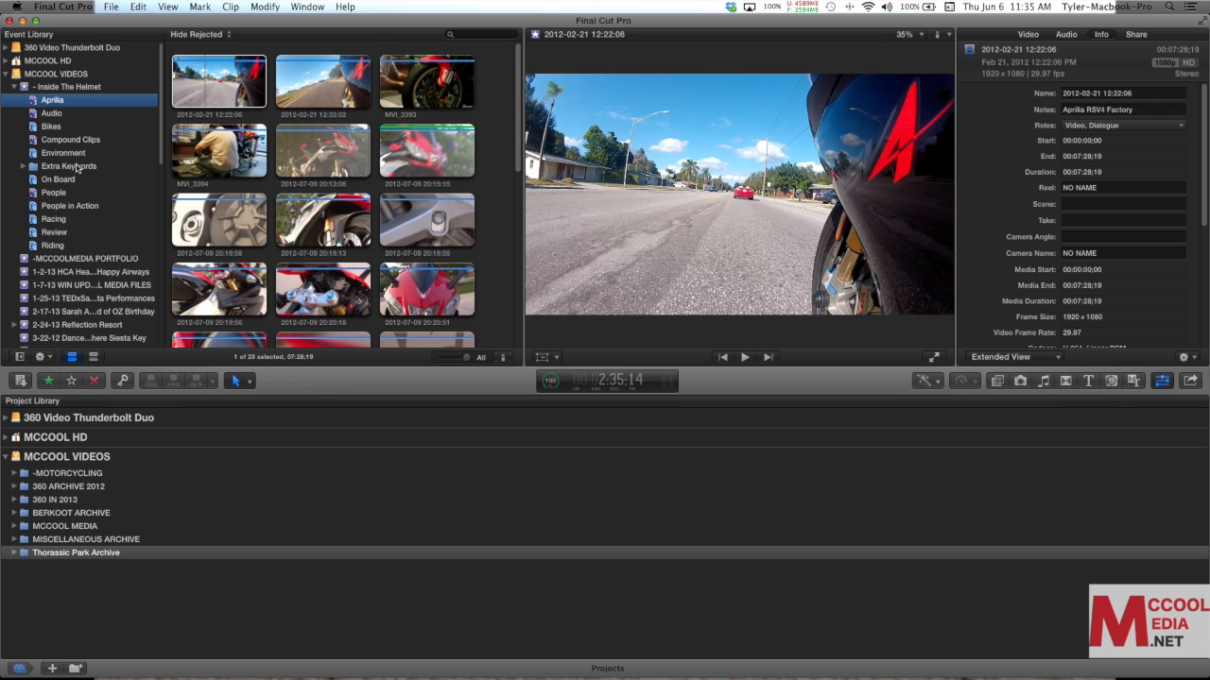
# Show the clips of the Extra Keywords folder and expand the folder to list its collections
pyautogui.click(76, 167)
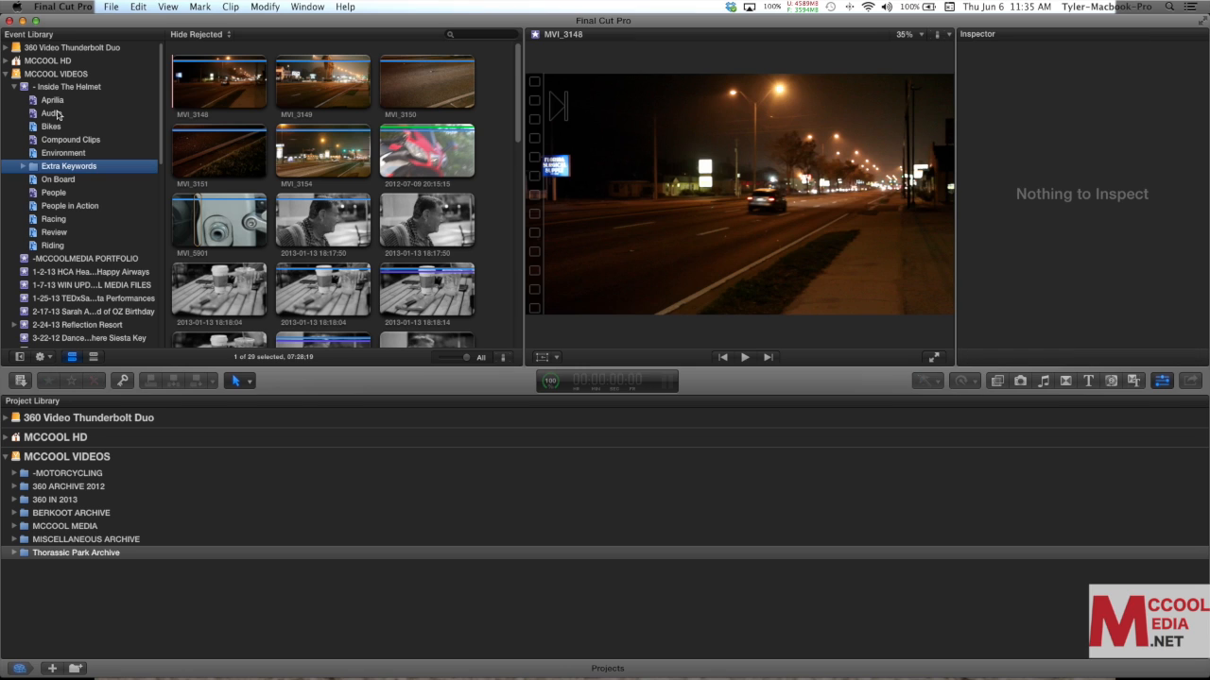
pyautogui.click(37, 167)
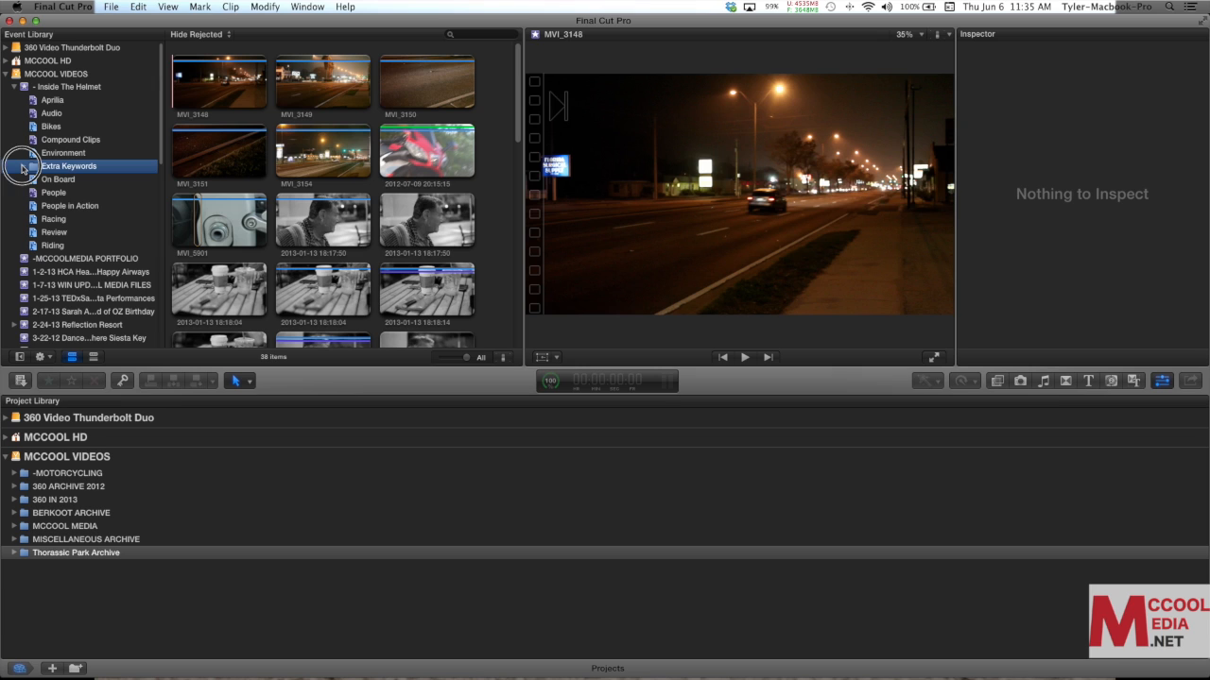
pyautogui.click(22, 167)
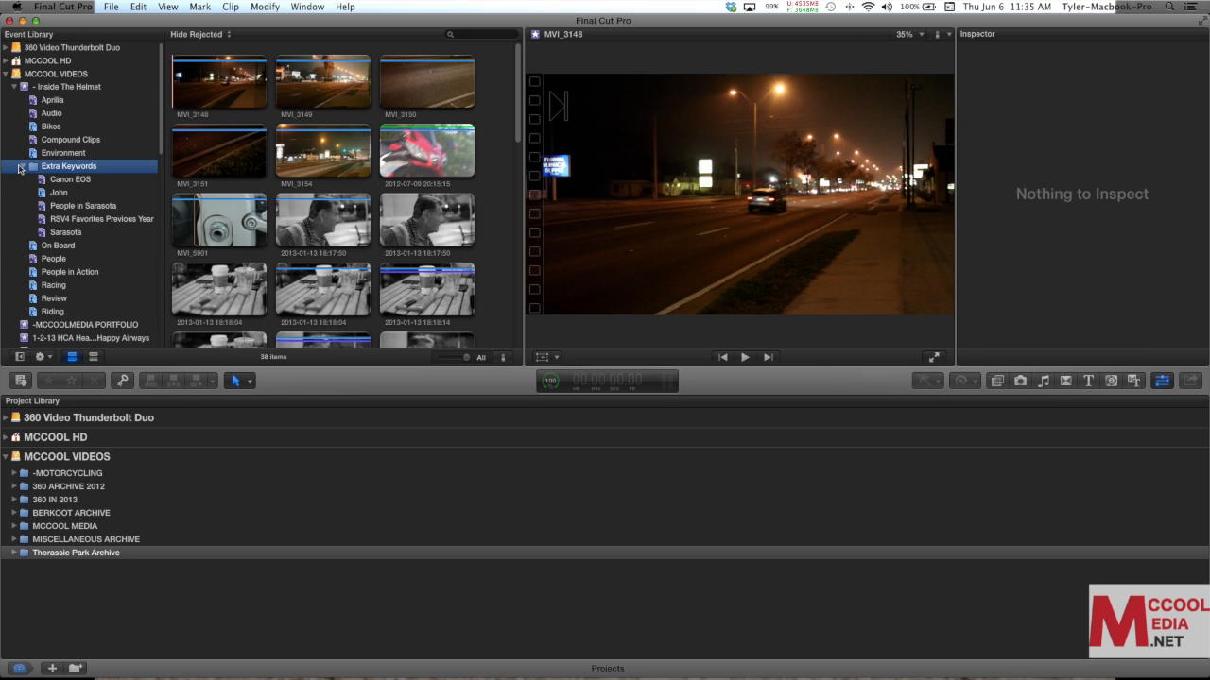
# Show the Canon EOS smart collection and open its filter rules, moving the Filter window slightly
pyautogui.click(109, 182)
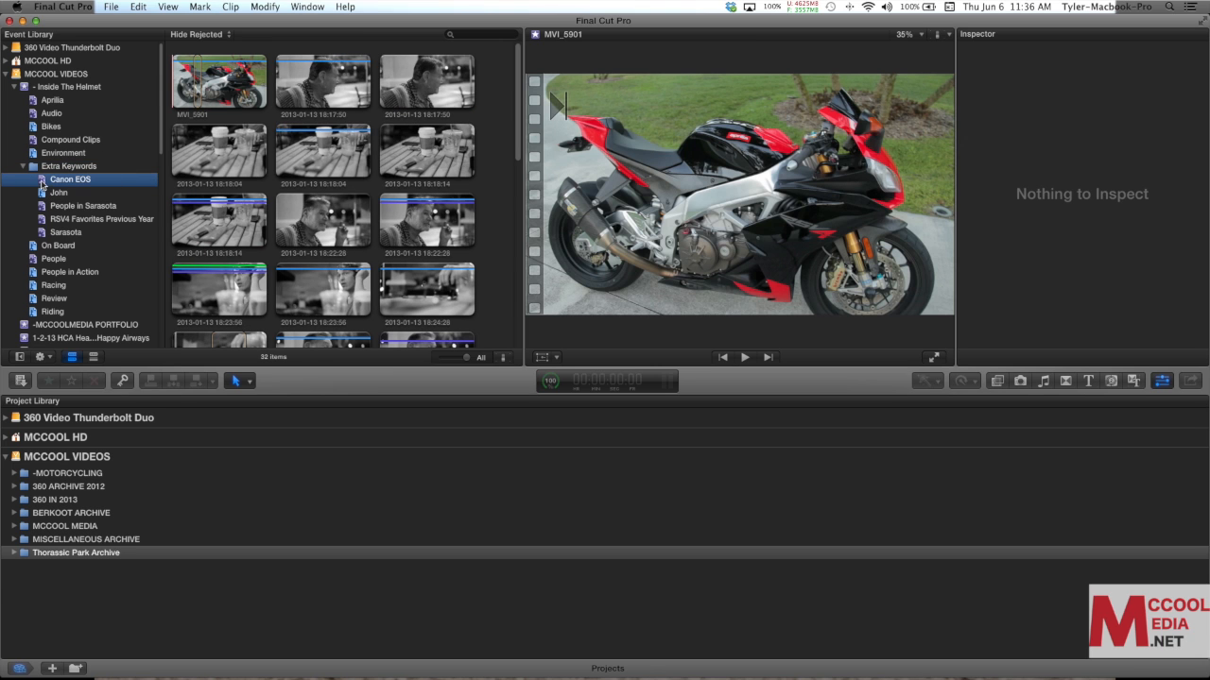
pyautogui.press('super+f')
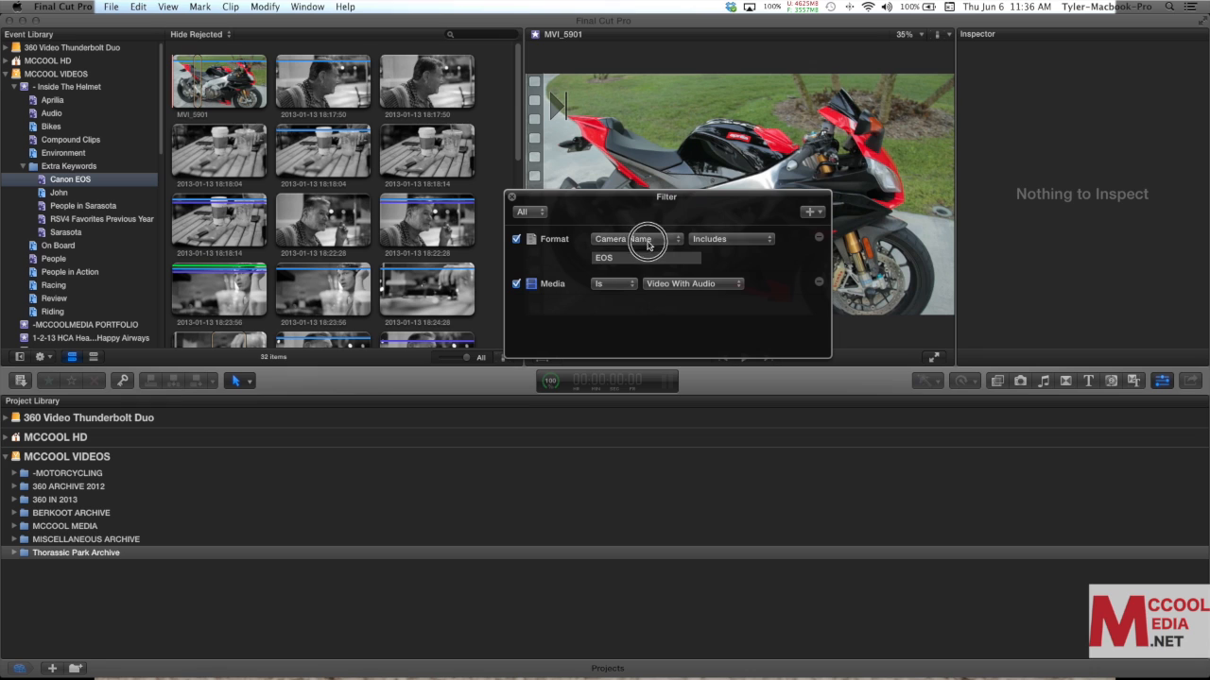
pyautogui.moveTo(718, 207); pyautogui.dragTo(721, 196)
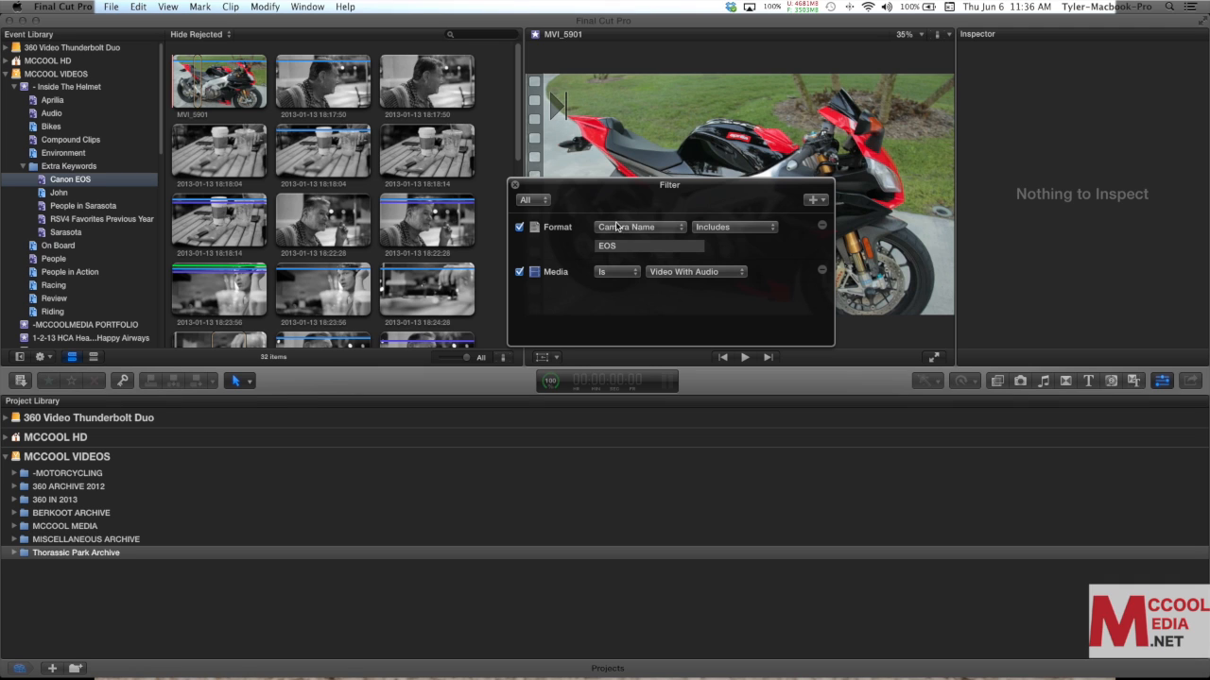
# Show the info of the second clip in the Canon EOS collection and close the Filter window
pyautogui.click(323, 92)
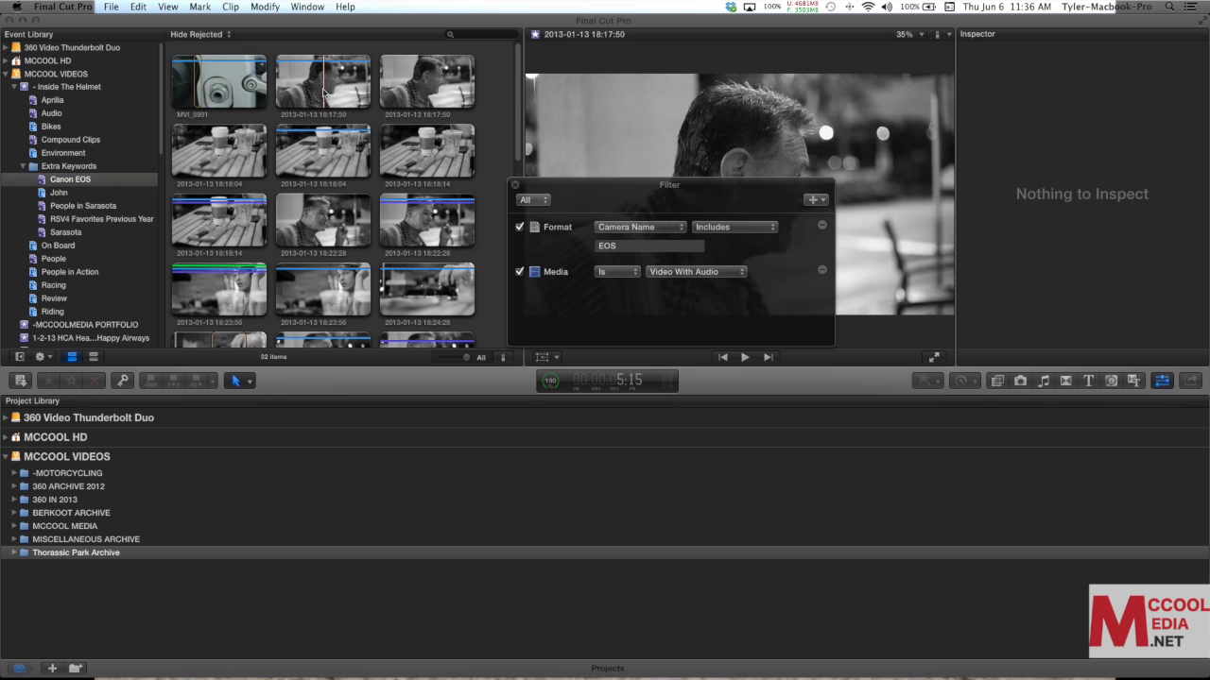
pyautogui.click(323, 91)
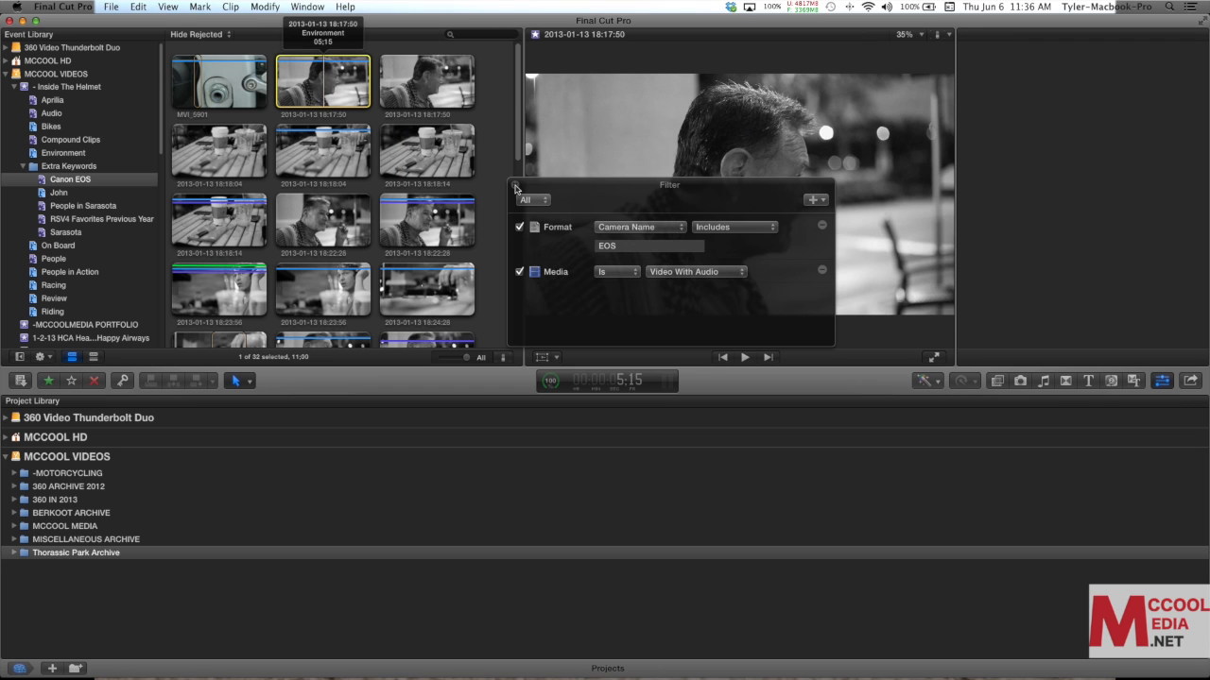
pyautogui.press('super+4')
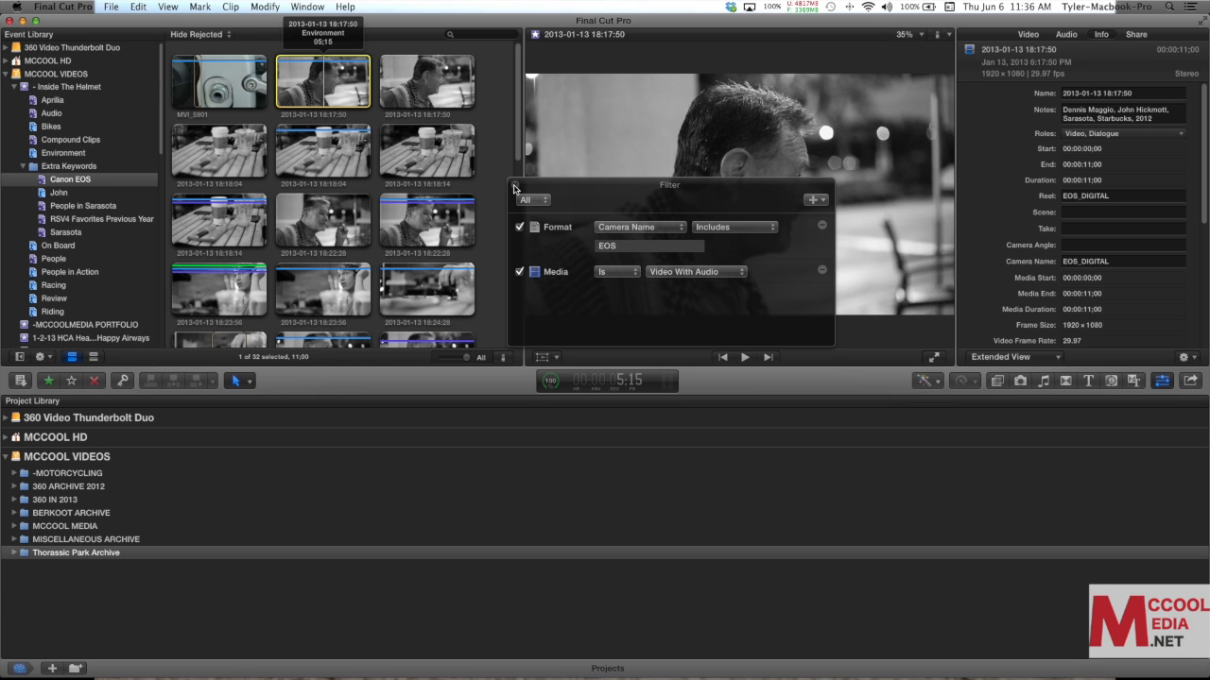
pyautogui.click(515, 186)
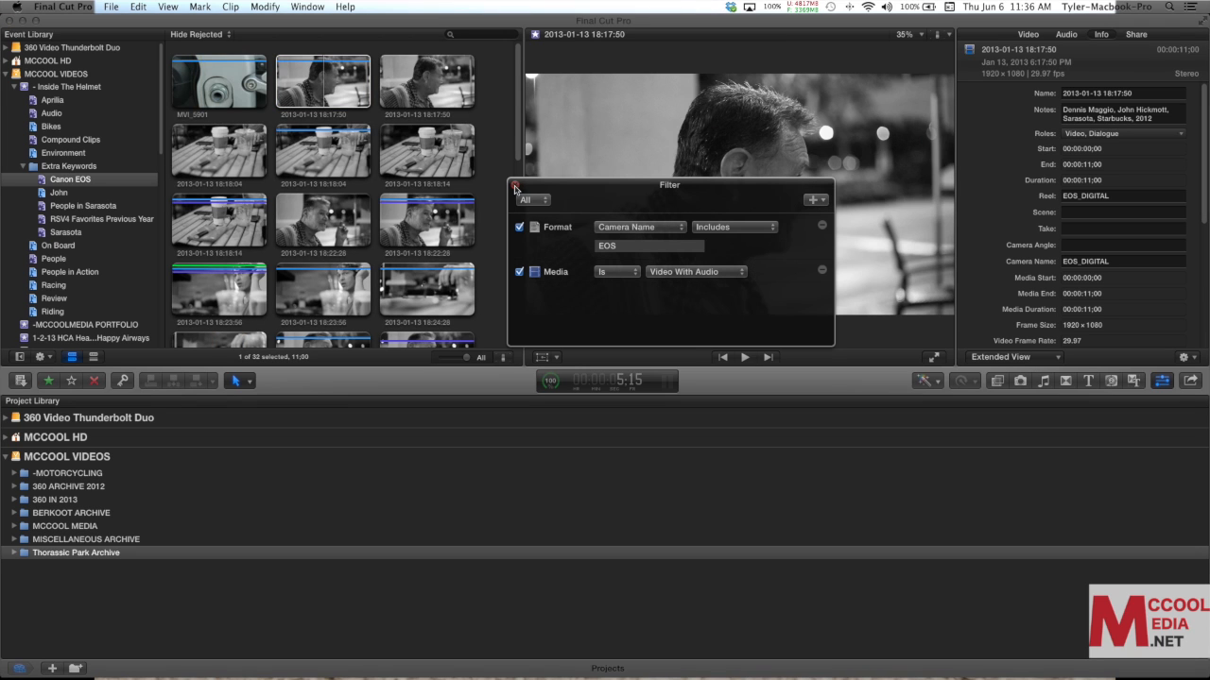
pyautogui.click(515, 186)
# Check the Camera Name field in the second Canon EOS clip's info, leave it as is, and hide the skimmer info
pyautogui.click(338, 95)
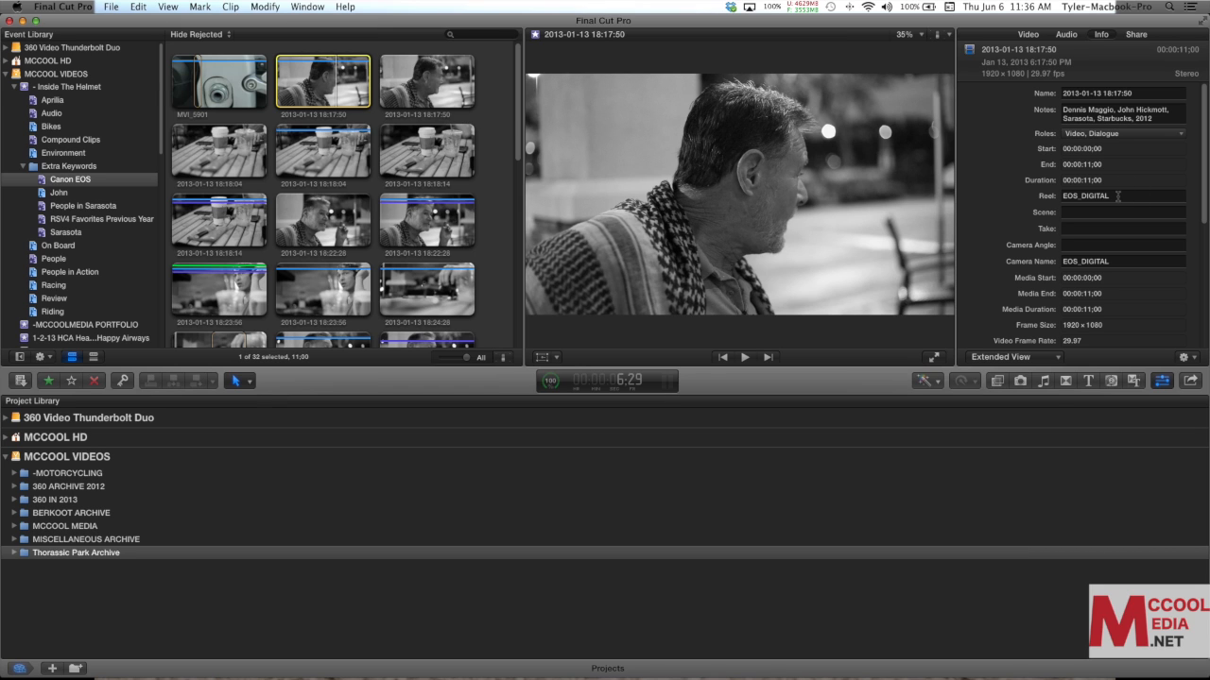
pyautogui.click(1121, 262)
pyautogui.doubleClick(1122, 262)
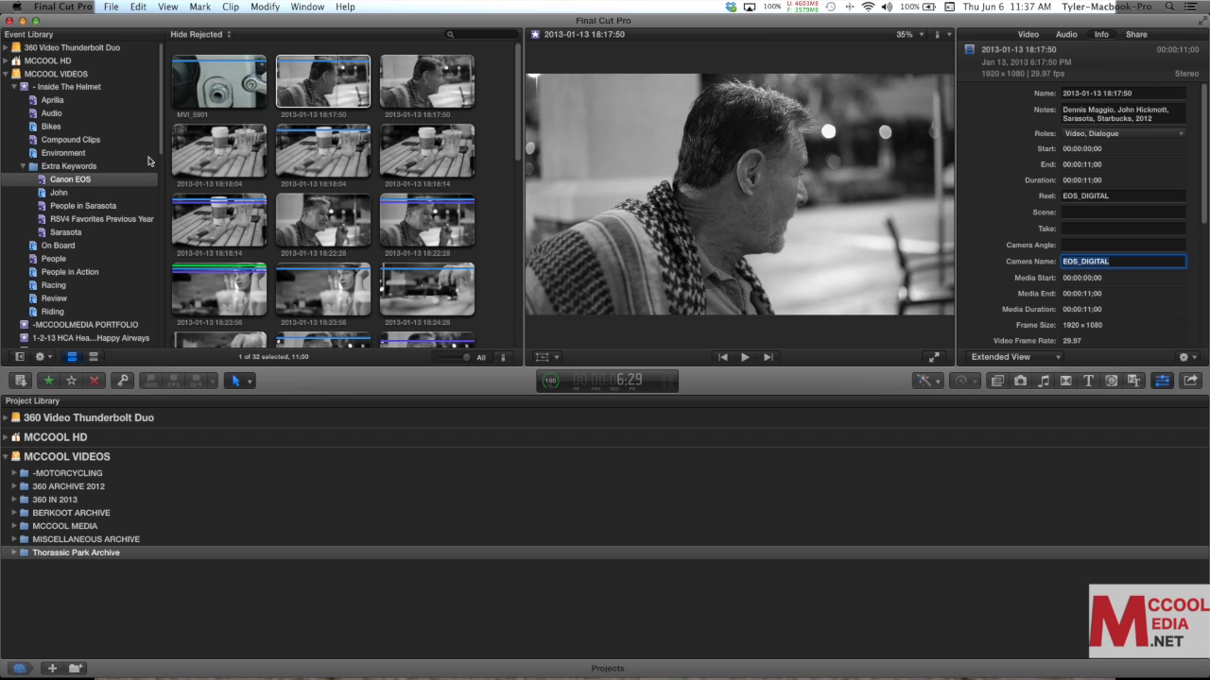
pyautogui.press('Return')
pyautogui.hotkey('ctrl', 'y')
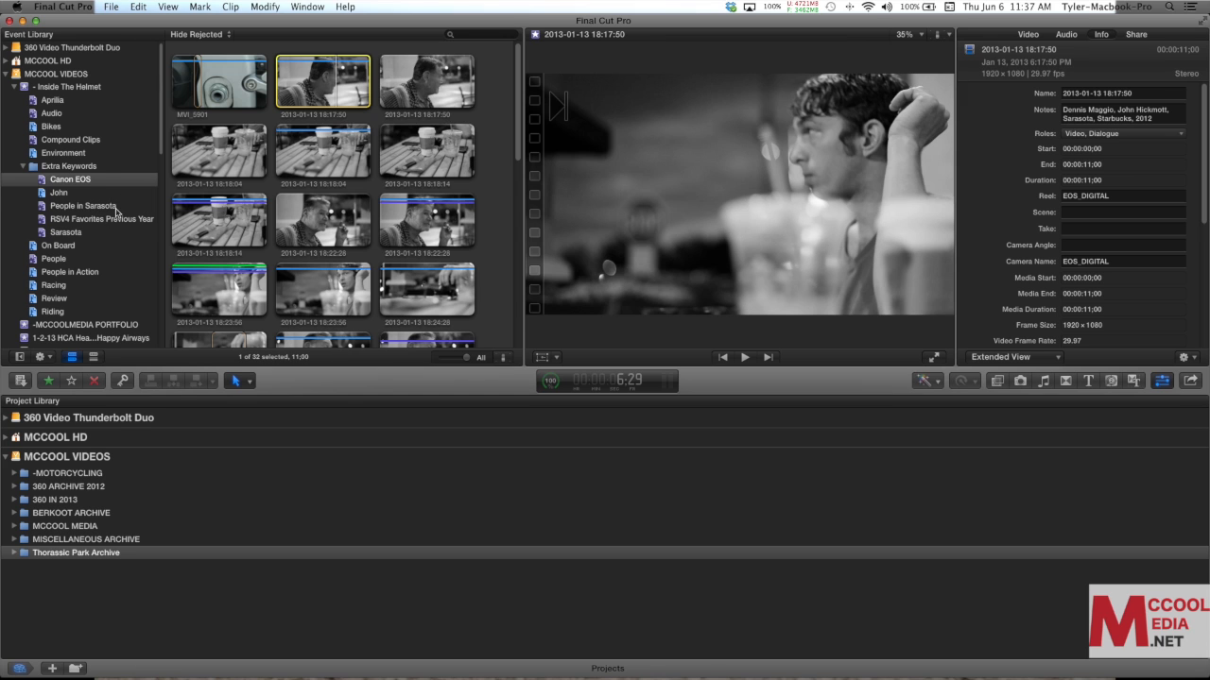
# Show the People in Sarasota smart collection and open its text and people filter rules
pyautogui.click(116, 196)
pyautogui.click(120, 207)
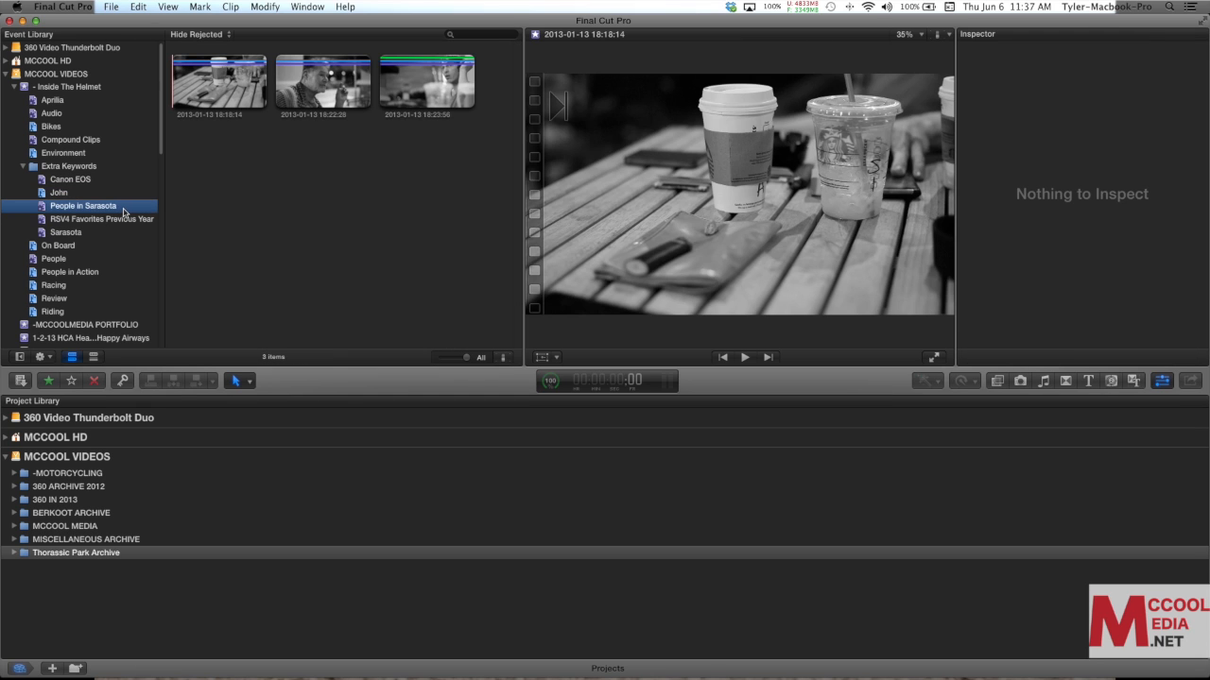
pyautogui.doubleClick(43, 210)
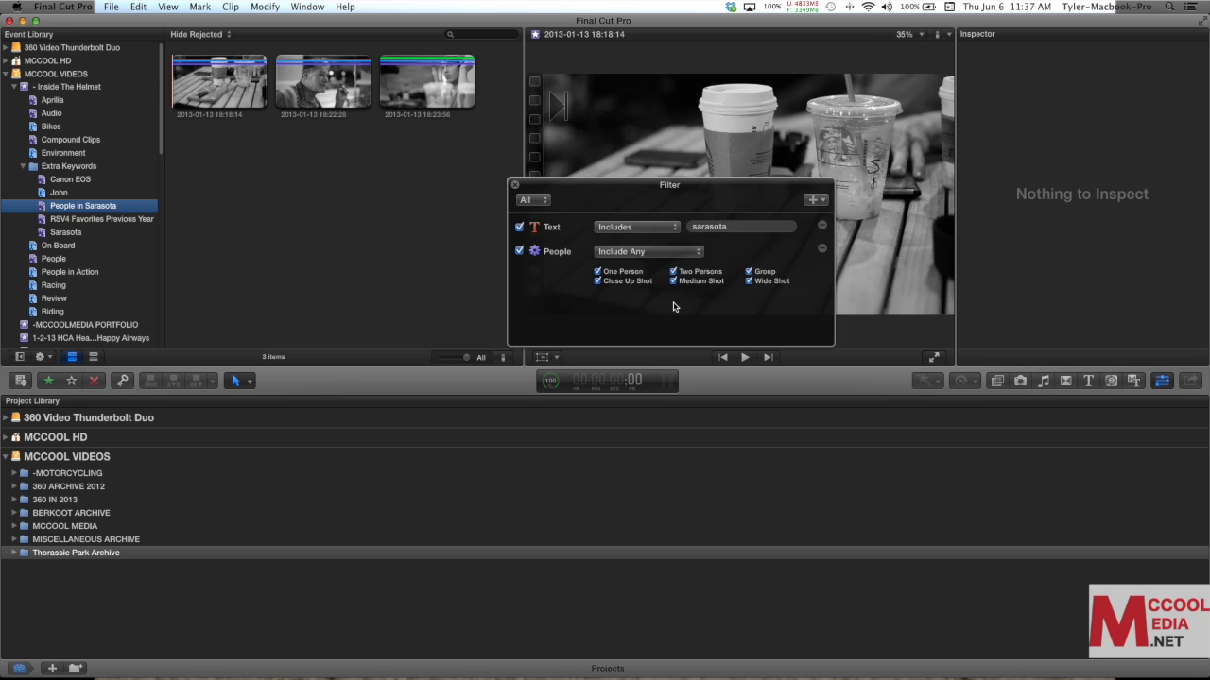
pyautogui.click(554, 208)
# Reposition the Filter window over the viewer and select the first clip in the People in Sarasota collection
pyautogui.moveTo(585, 212); pyautogui.dragTo(519, 189)
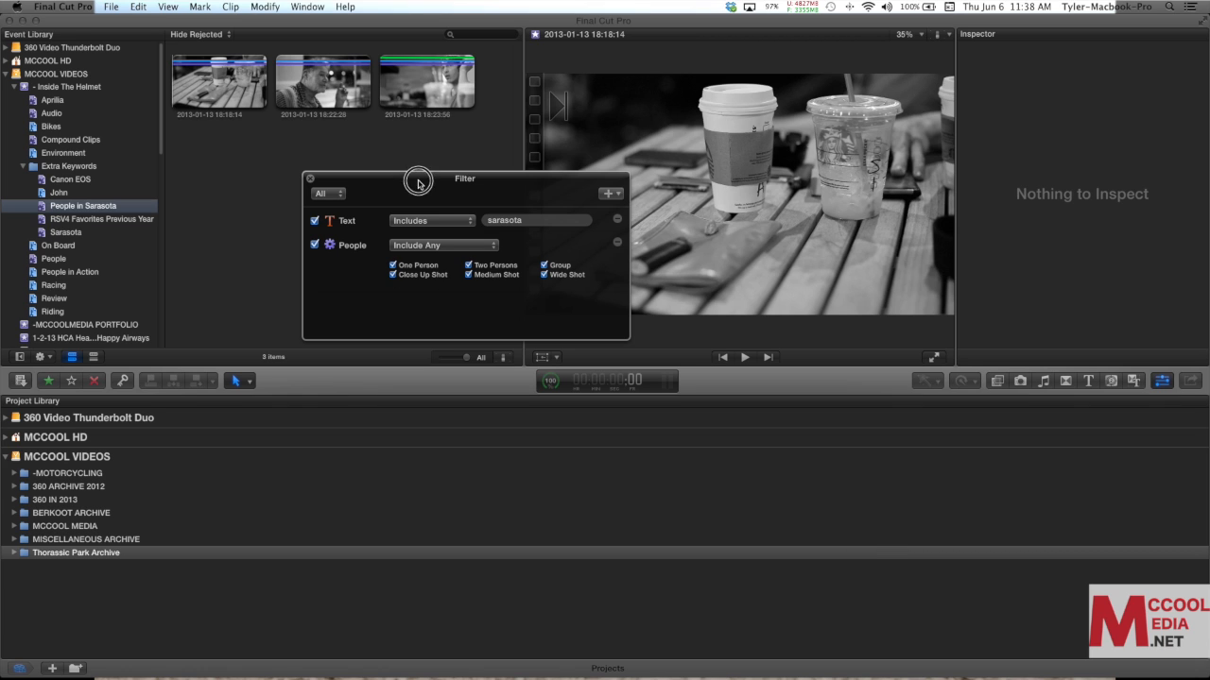
pyautogui.moveTo(418, 181); pyautogui.dragTo(439, 214)
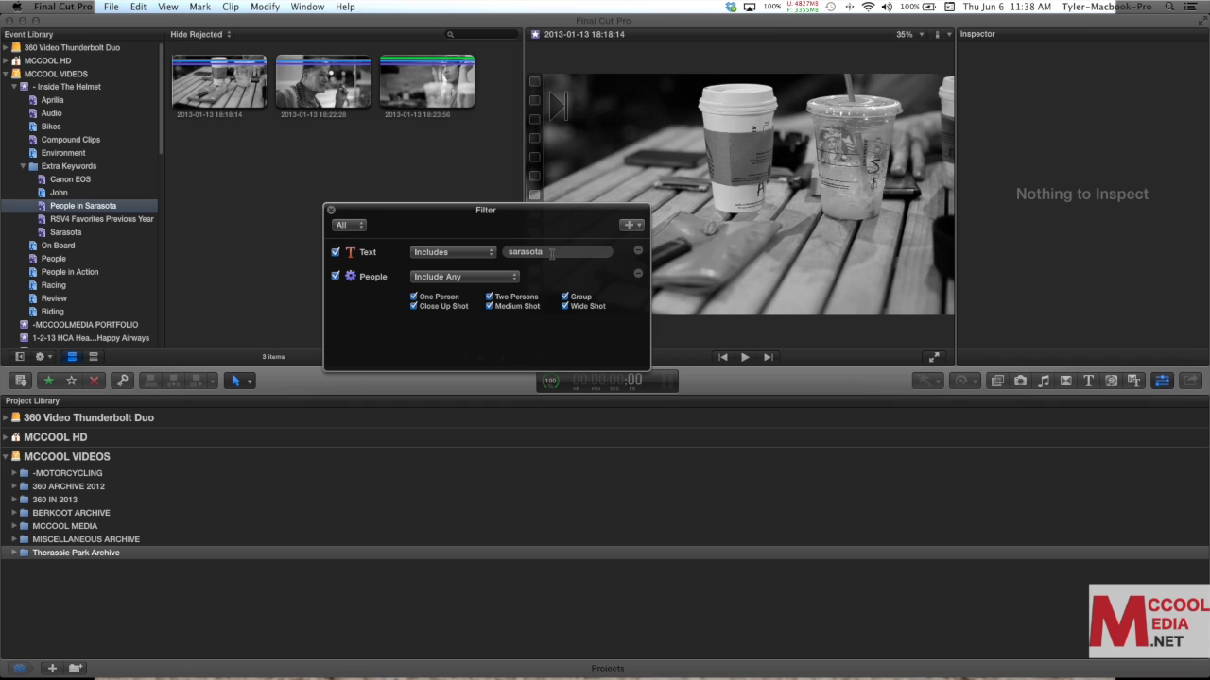
pyautogui.moveTo(396, 216); pyautogui.dragTo(593, 168)
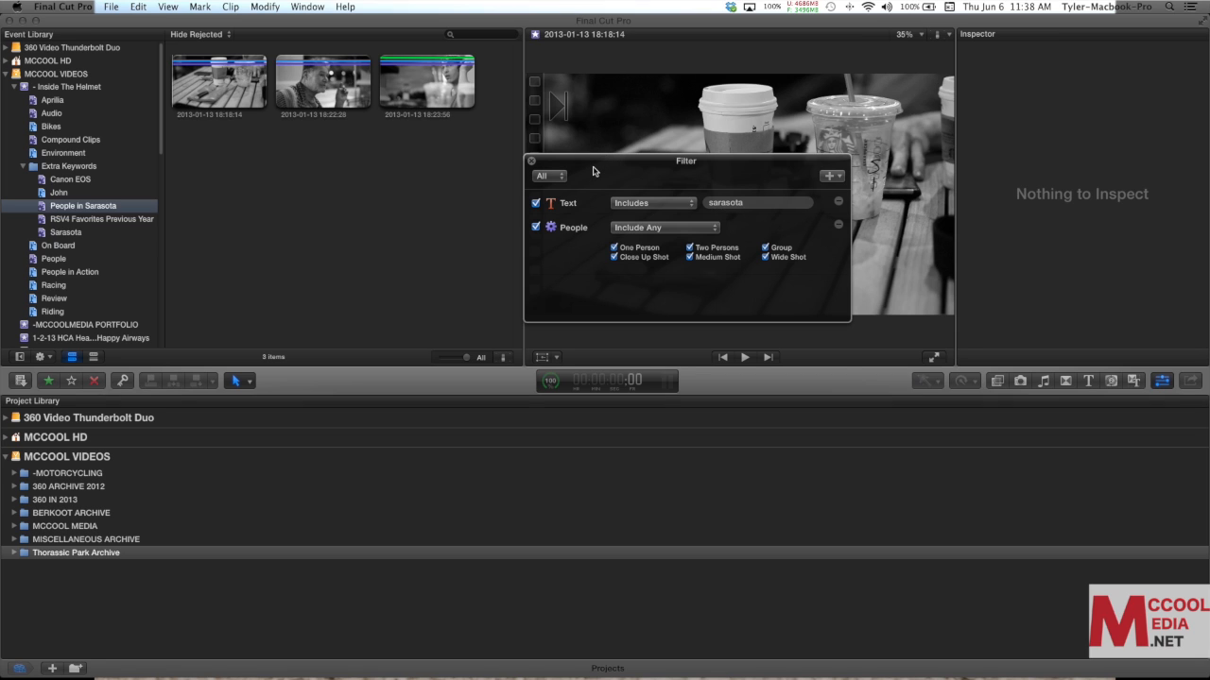
pyautogui.moveTo(593, 171); pyautogui.dragTo(591, 184)
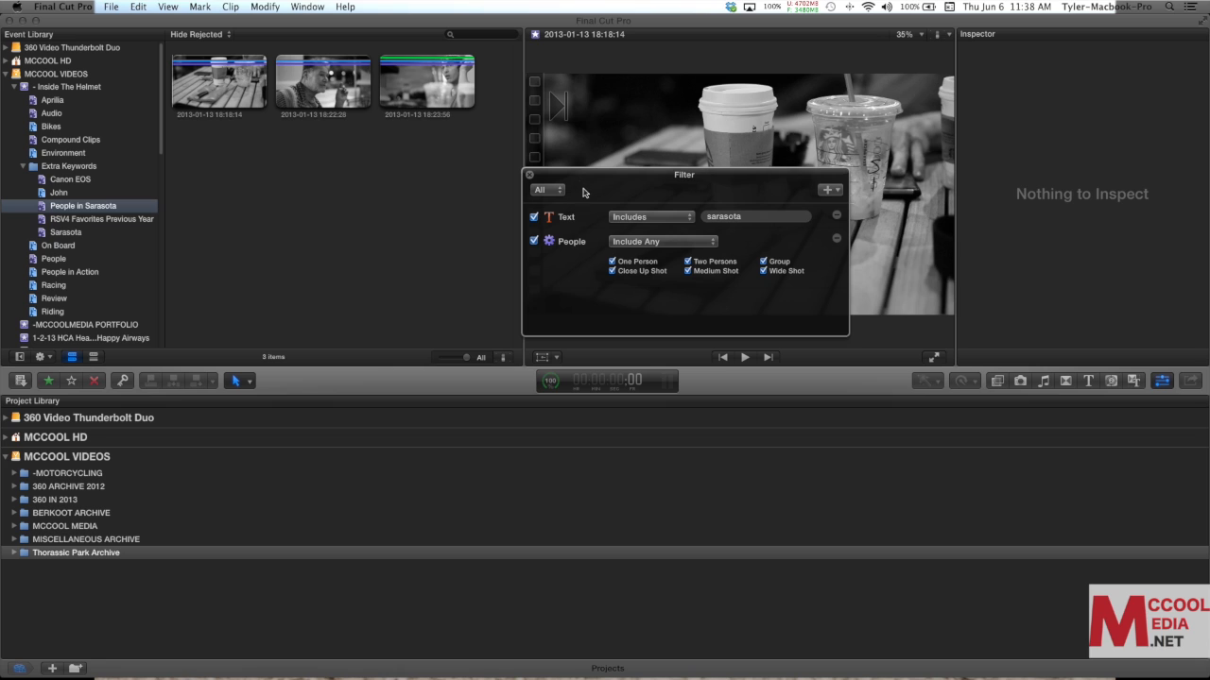
pyautogui.click(218, 91)
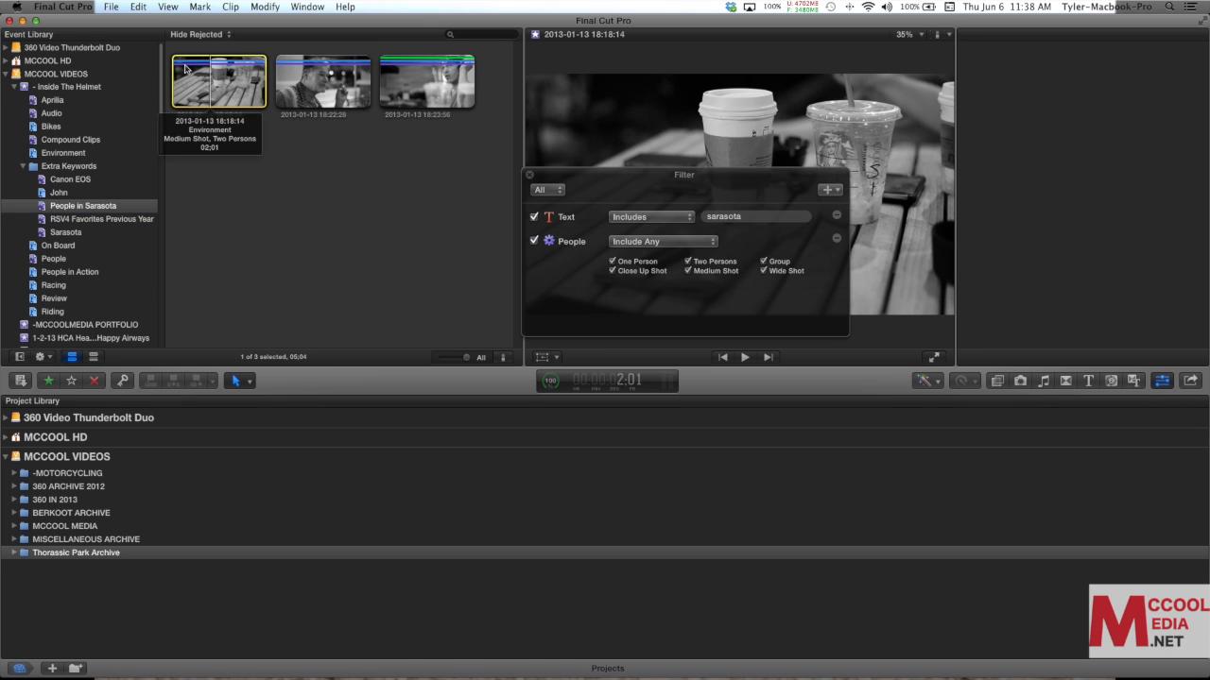
# Show the info of the second clip in People in Sarasota and move the Filter window clear of the viewer
pyautogui.press('super+4')
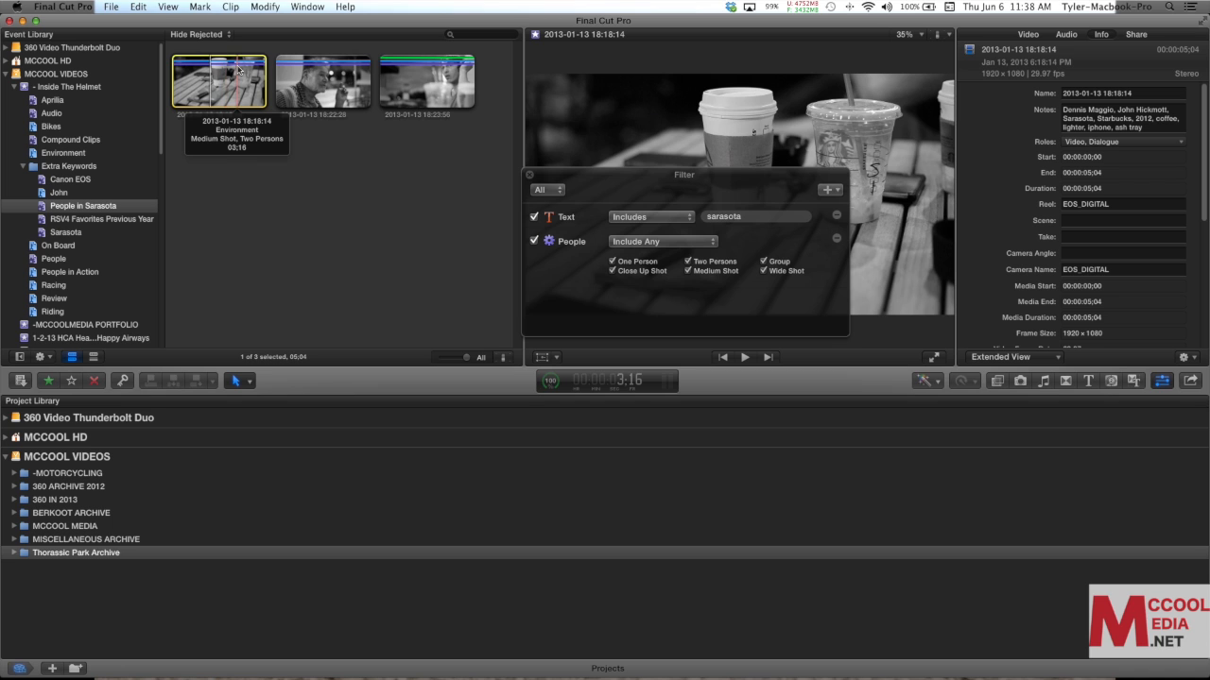
pyautogui.click(319, 68)
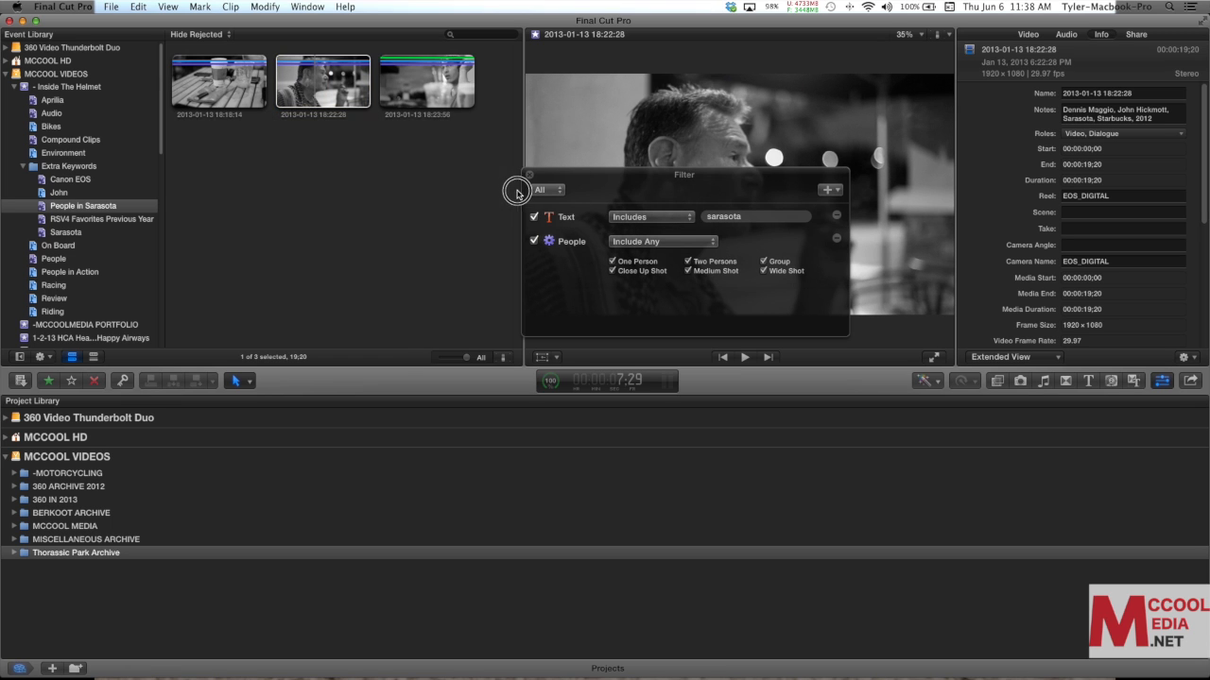
pyautogui.moveTo(608, 179); pyautogui.dragTo(305, 178)
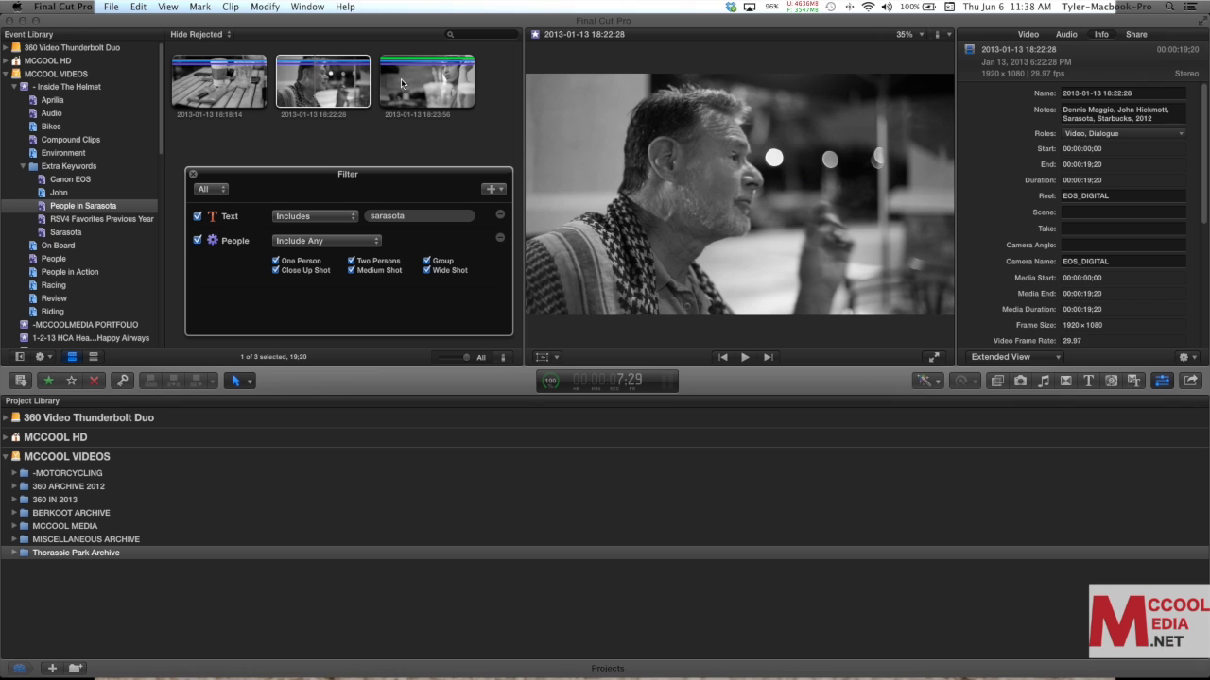
# Select the third clip in the People in Sarasota collection to show its info
pyautogui.click(402, 84)
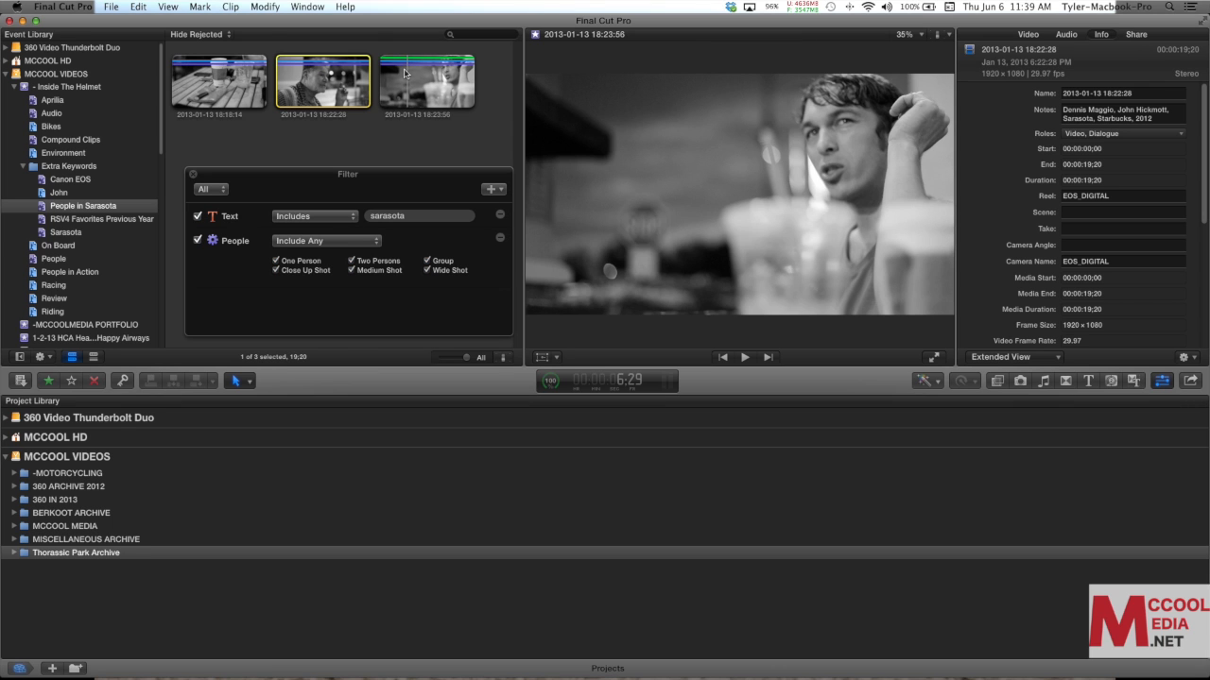
pyautogui.click(407, 72)
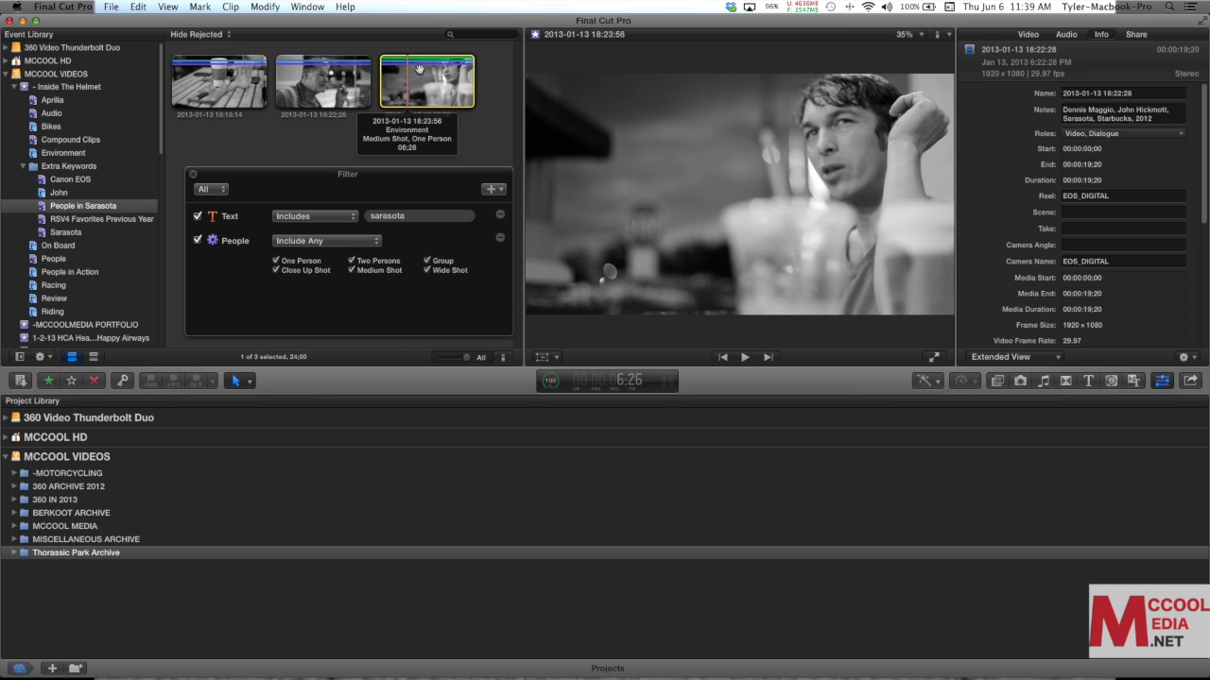
pyautogui.click(427, 191)
pyautogui.doubleClick(139, 212)
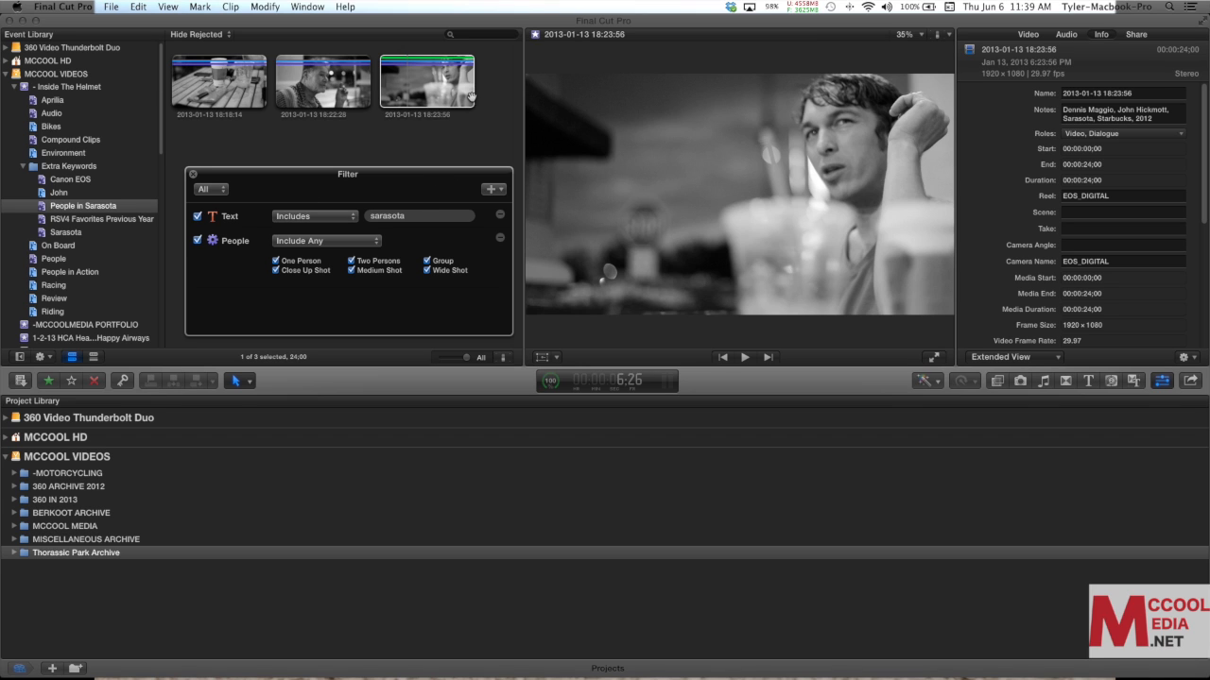
# Highlight the word Sarasota in the third clip's Notes to compare with the text rule, and close the Filter window
pyautogui.click(1078, 118)
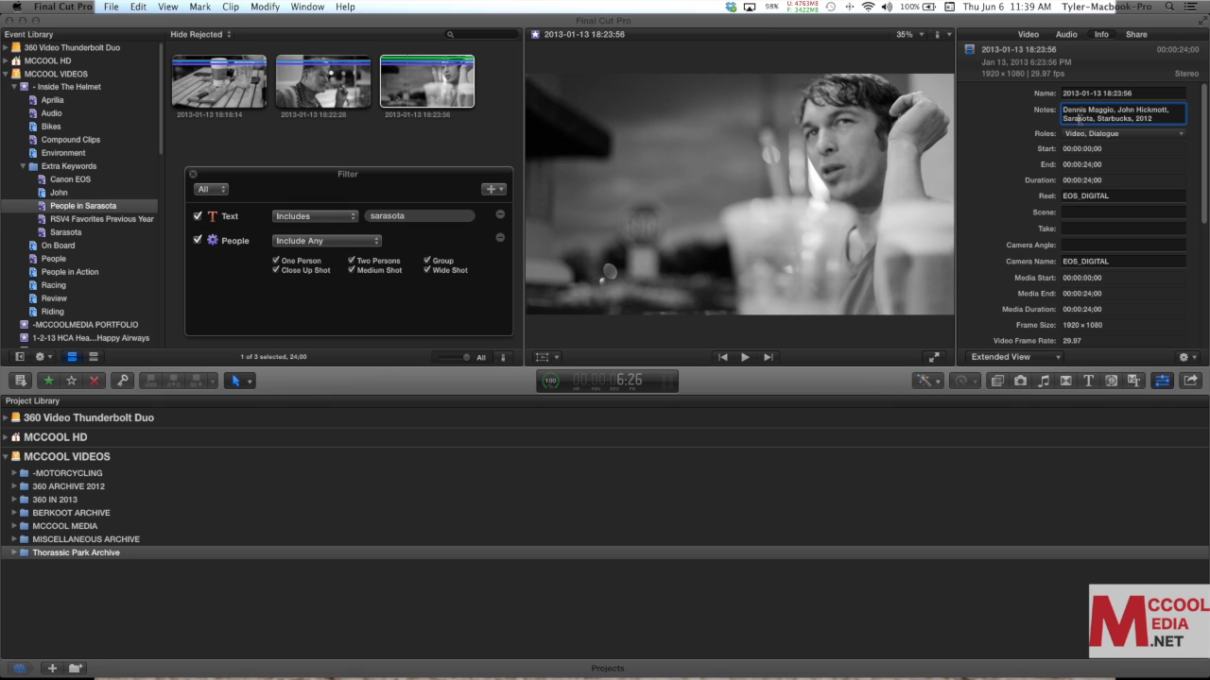
pyautogui.doubleClick(1078, 118)
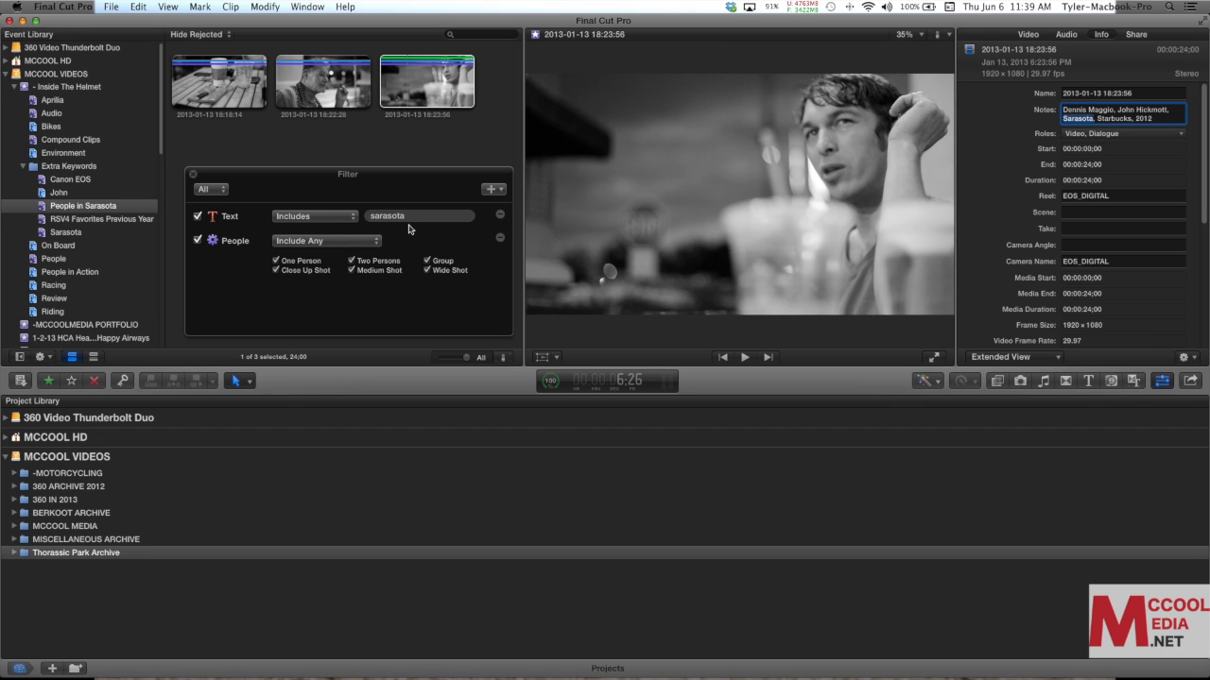
pyautogui.click(303, 178)
pyautogui.click(192, 176)
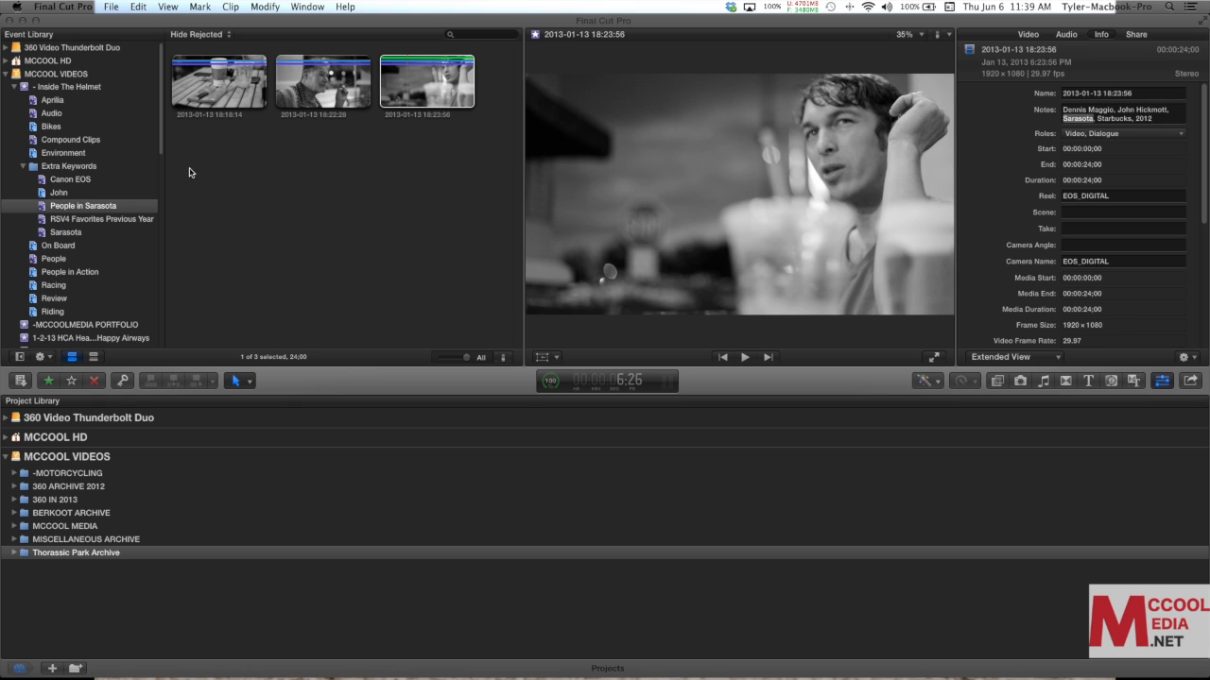
# Show the RSV4 Favorites Previous Year smart collection and open its filter rules, shifting the Filter window slightly
pyautogui.click(57, 219)
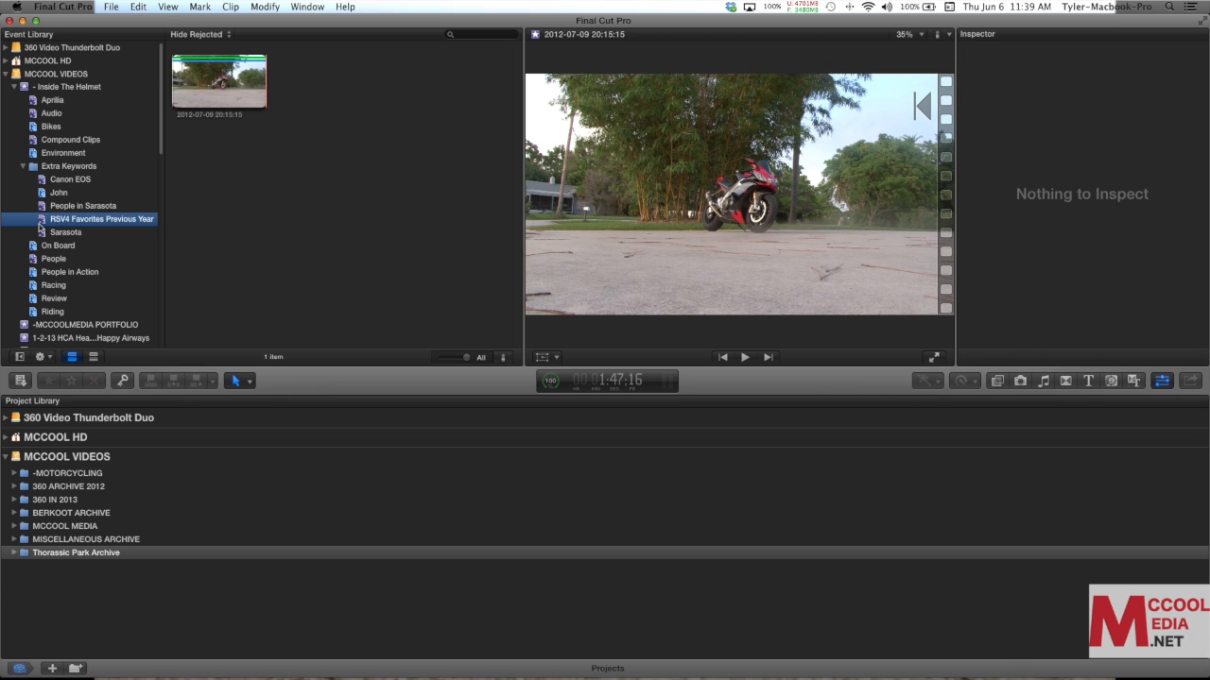
pyautogui.doubleClick(39, 225)
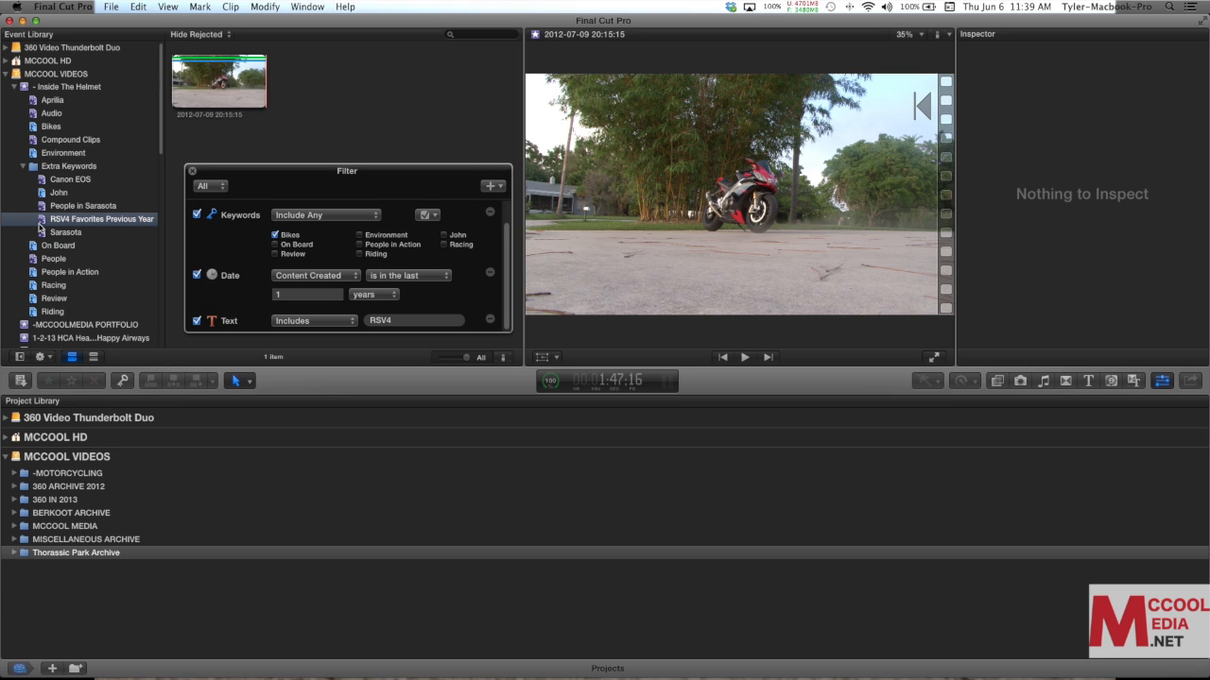
pyautogui.moveTo(307, 176); pyautogui.dragTo(324, 174)
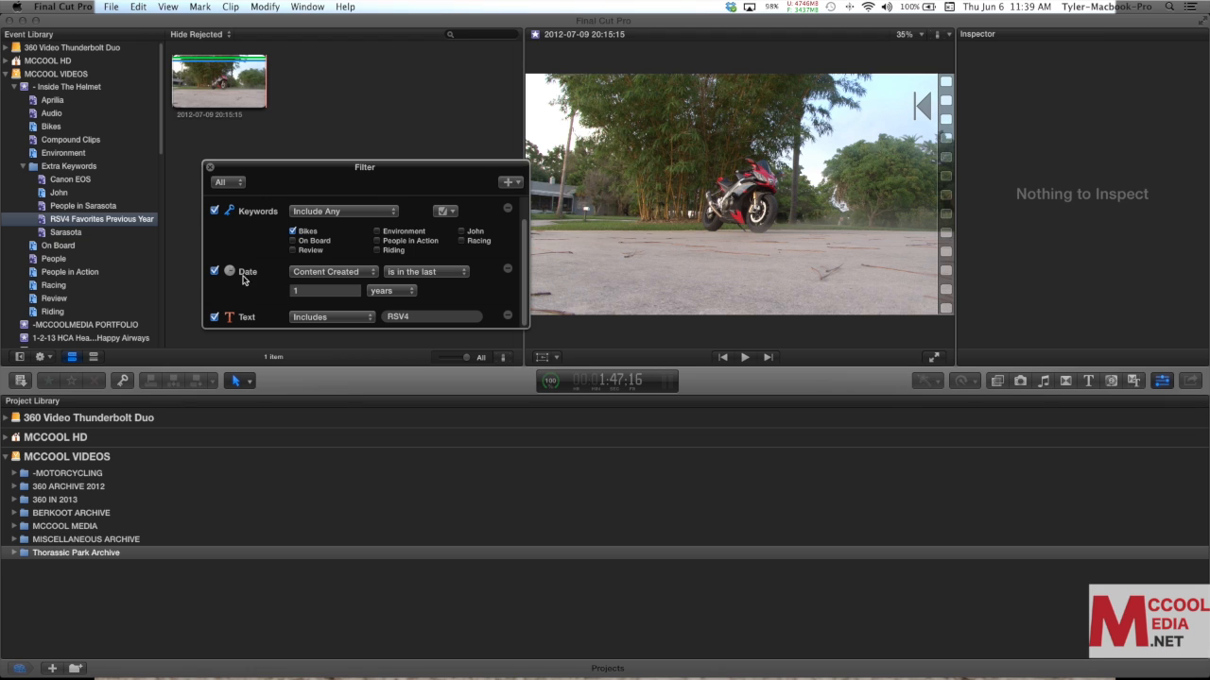
# Review the Date rule's options, keeping Content Created, and look over the Text rule for RSV4
pyautogui.click(403, 293)
pyautogui.click(450, 291)
pyautogui.click(367, 273)
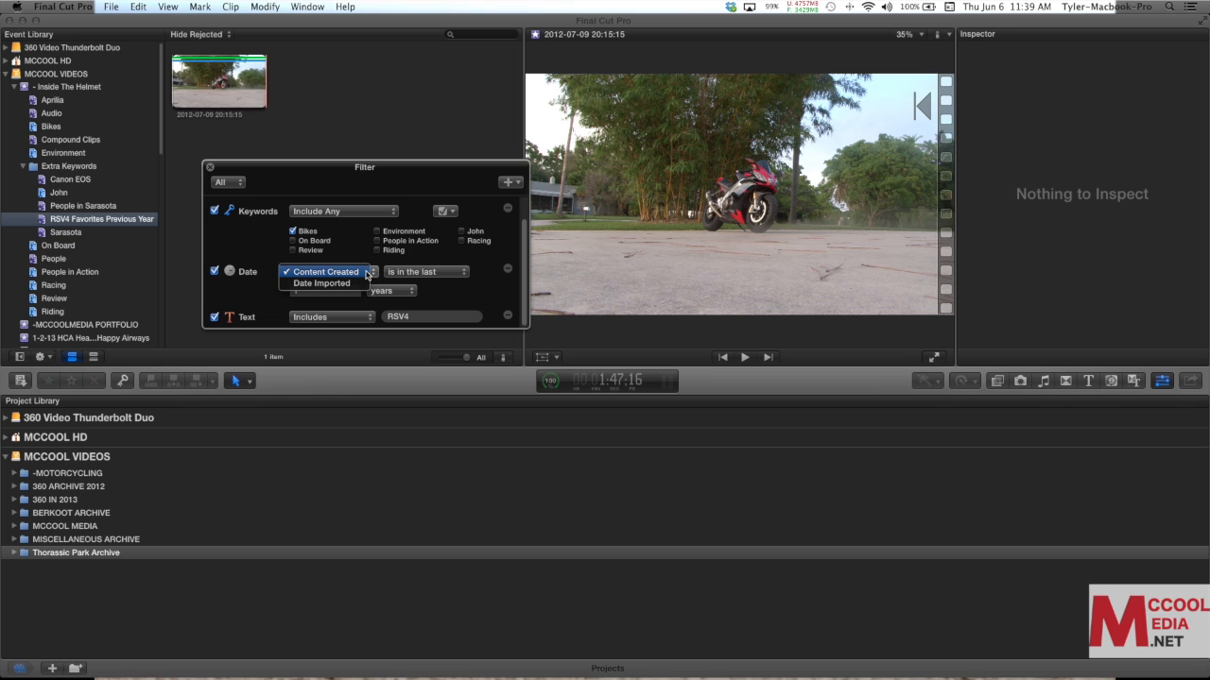
pyautogui.click(355, 272)
pyautogui.click(324, 317)
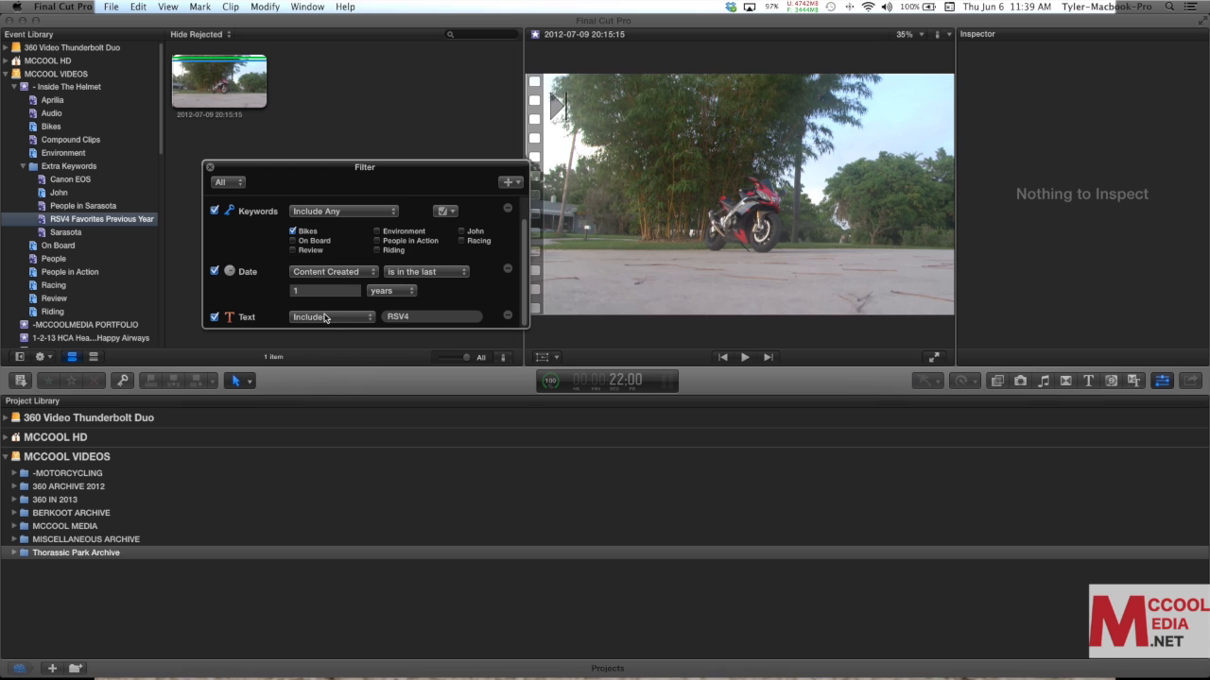
pyautogui.click(272, 317)
# View the rule types that can be added to the filter without adding one, and close the Filter window
pyautogui.click(511, 183)
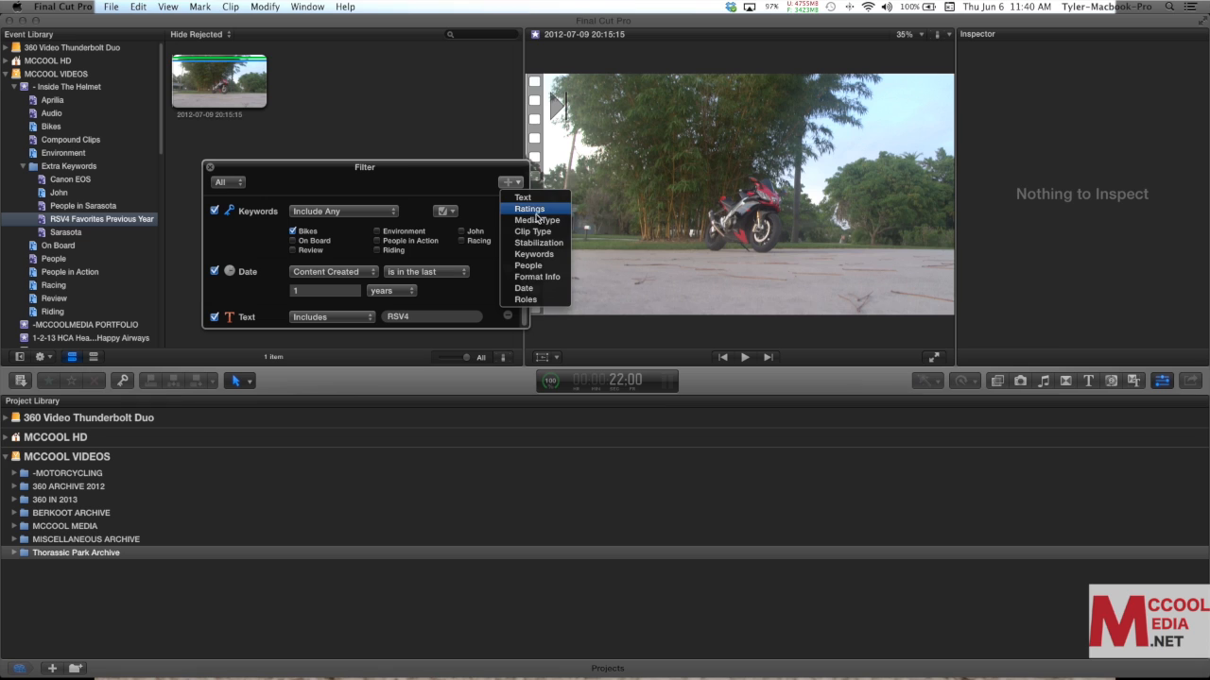
pyautogui.click(437, 180)
pyautogui.click(212, 169)
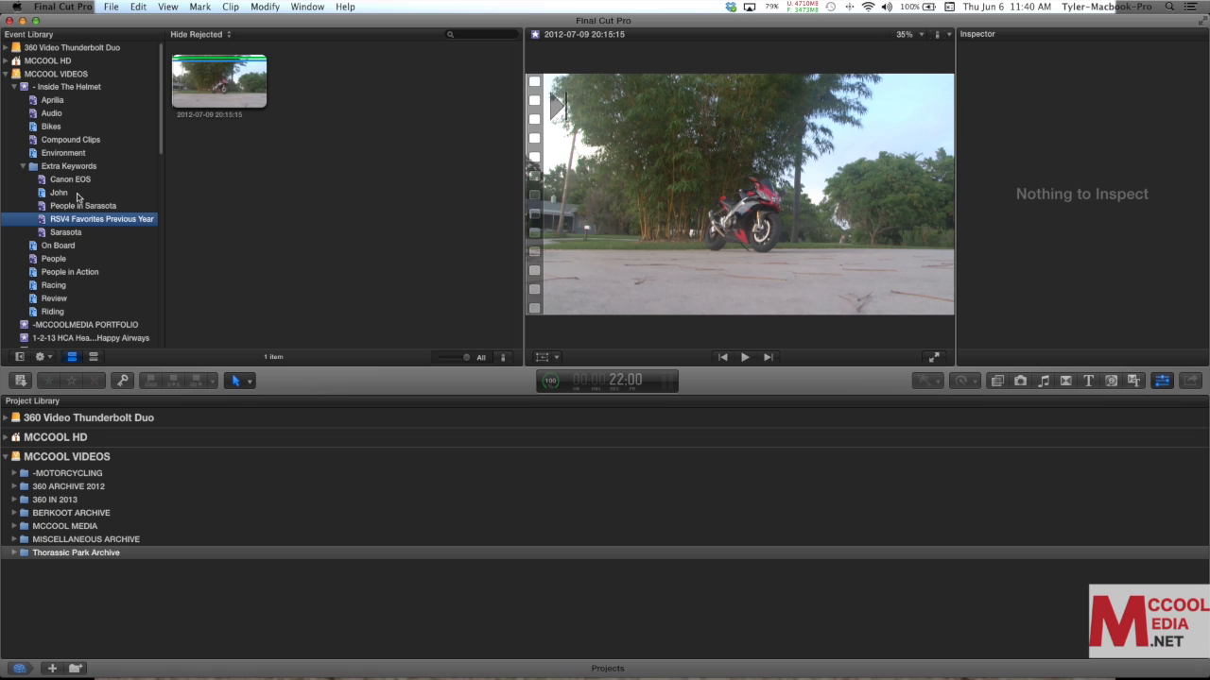
# Collapse the Extra Keywords folder and show all clips of the Inside The Helmet event
pyautogui.click(23, 168)
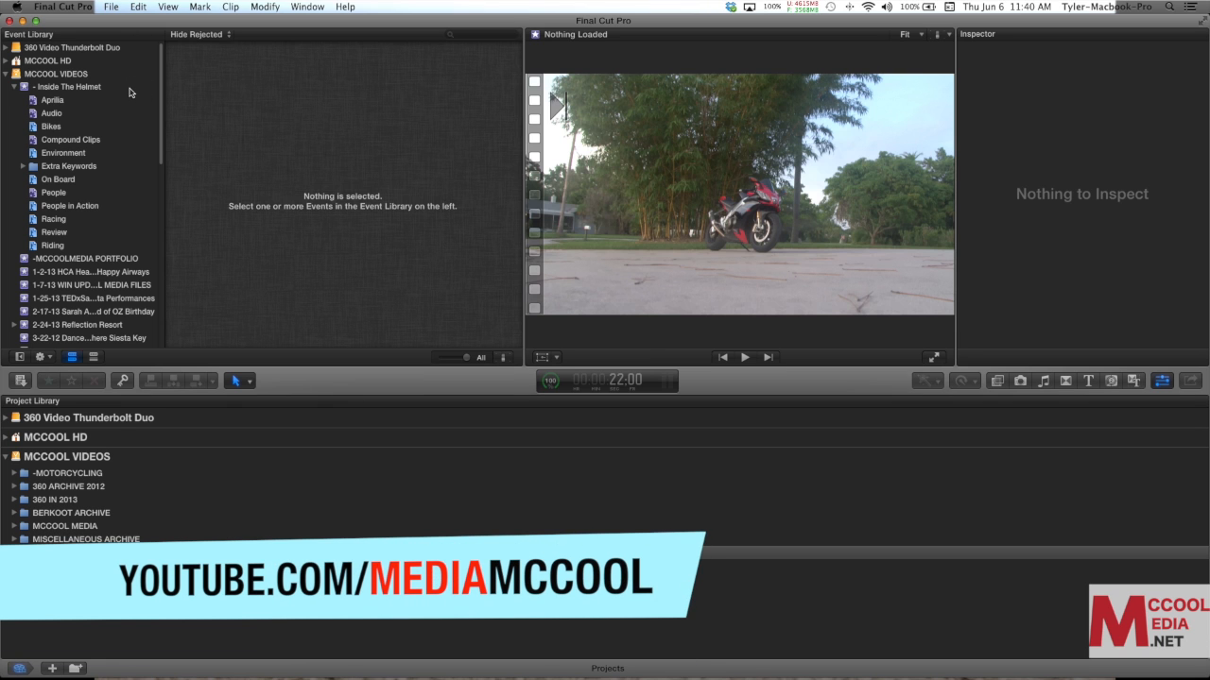
pyautogui.click(130, 88)
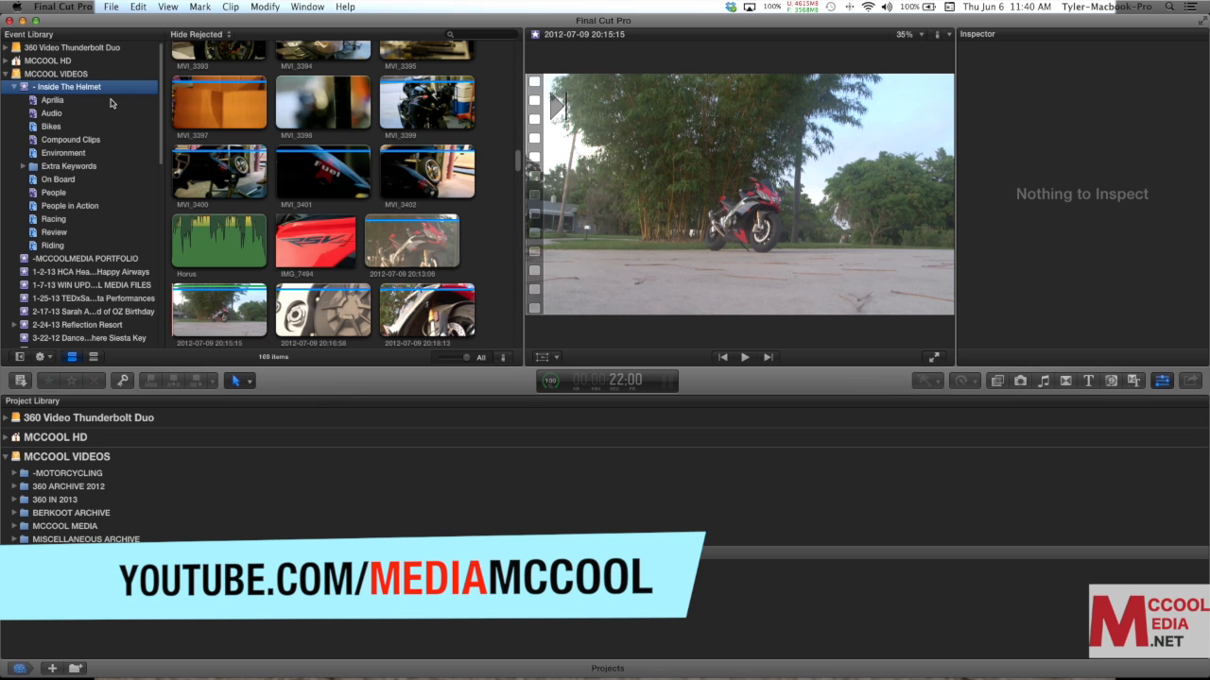